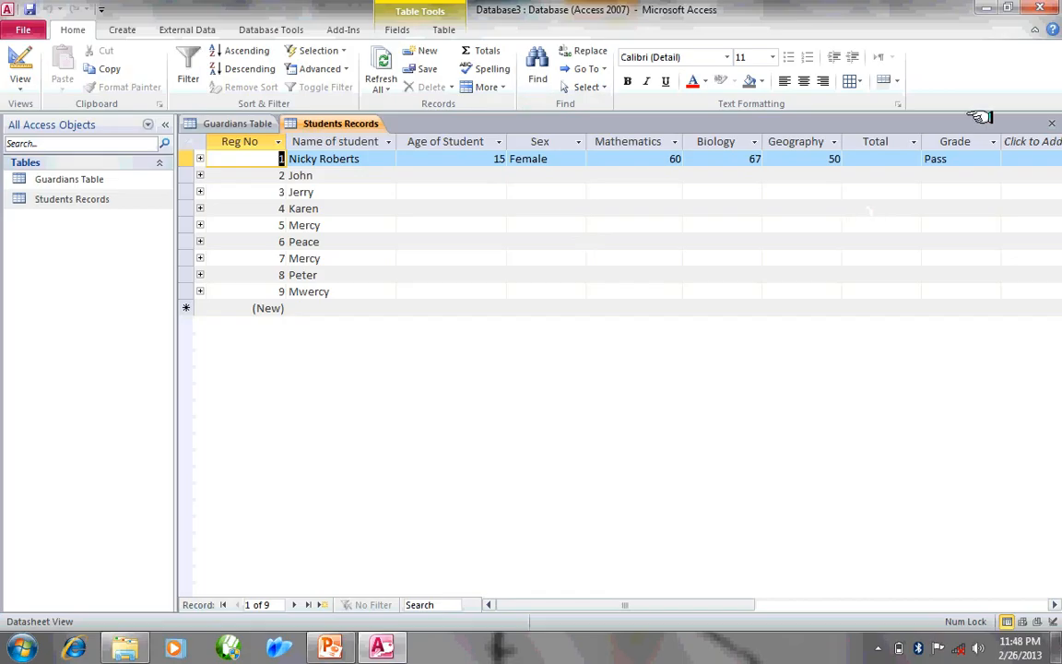
# - Close the Students Records and Guardians Table datasheets and open the database's Relationships window
pyautogui.hotkey('ctrl', 'w')
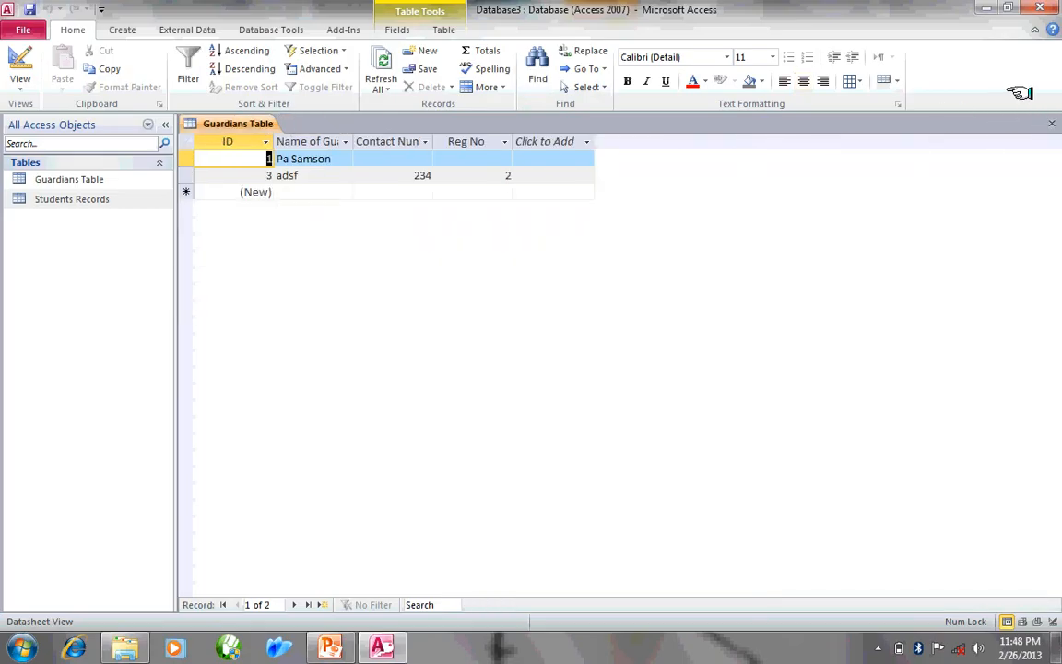
pyautogui.hotkey('ctrl', 'w')
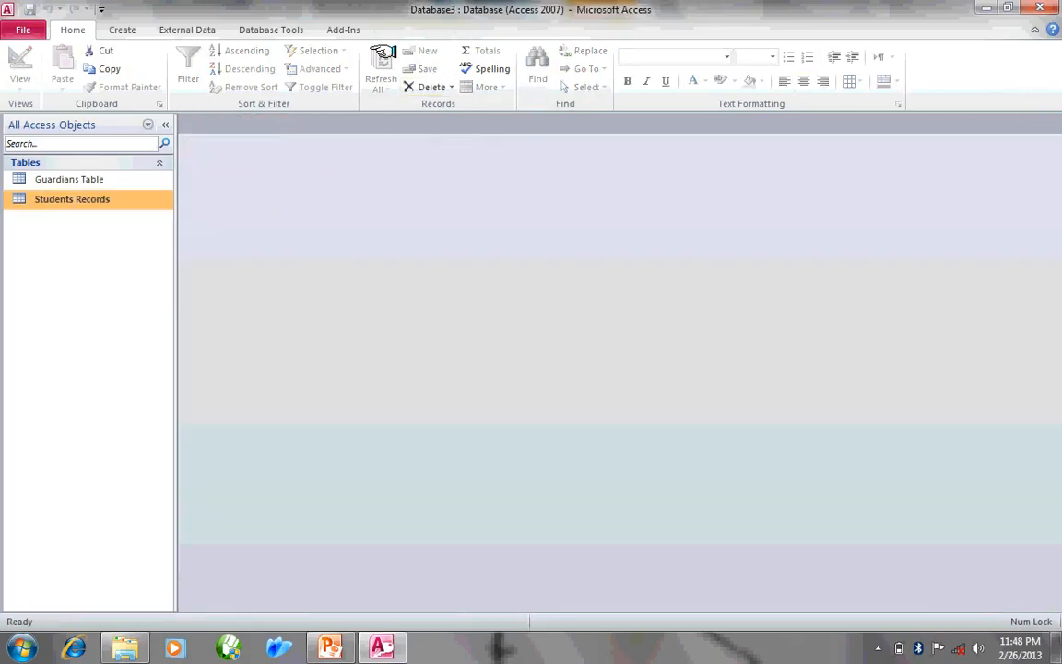
pyautogui.click(267, 31)
pyautogui.click(191, 63)
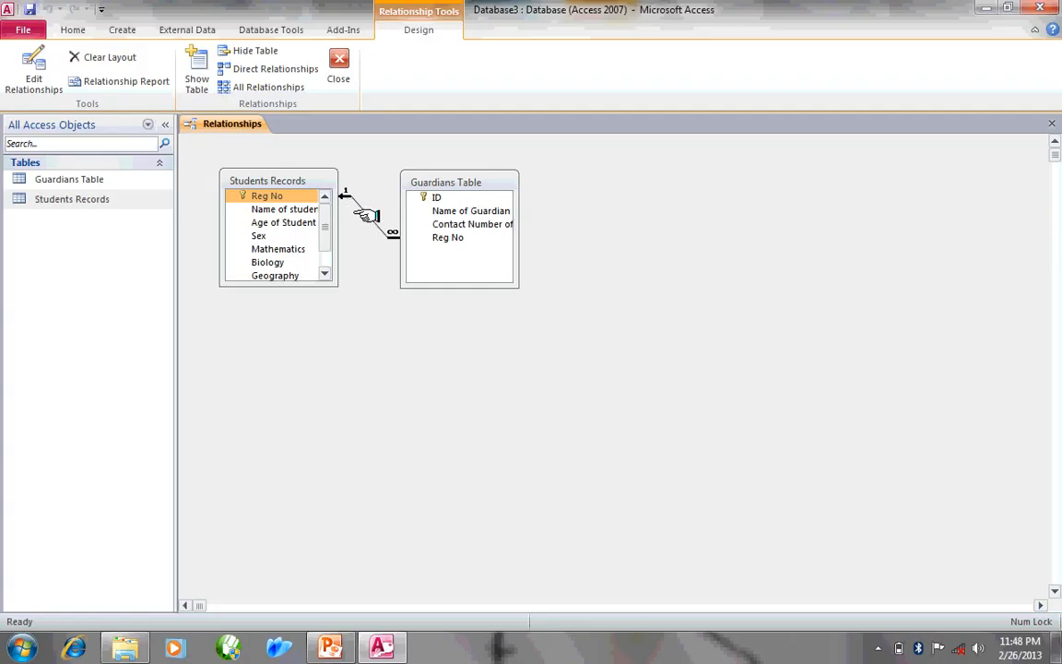
# - Permanently delete the Reg No relationship between Students Records and Guardians Table
pyautogui.rightClick(367, 215)
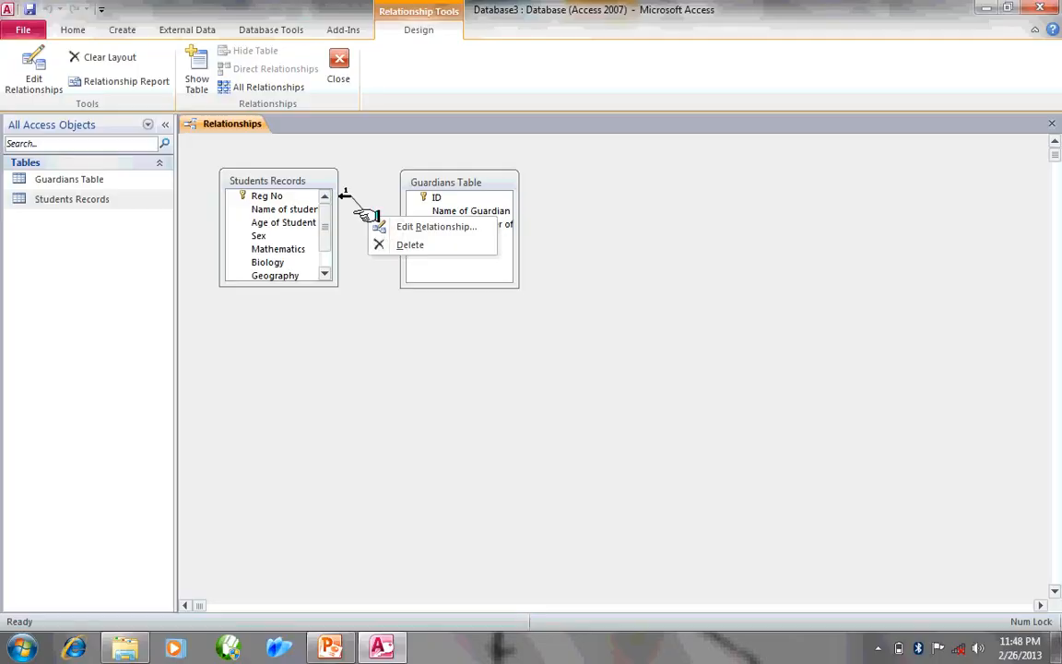
pyautogui.click(375, 246)
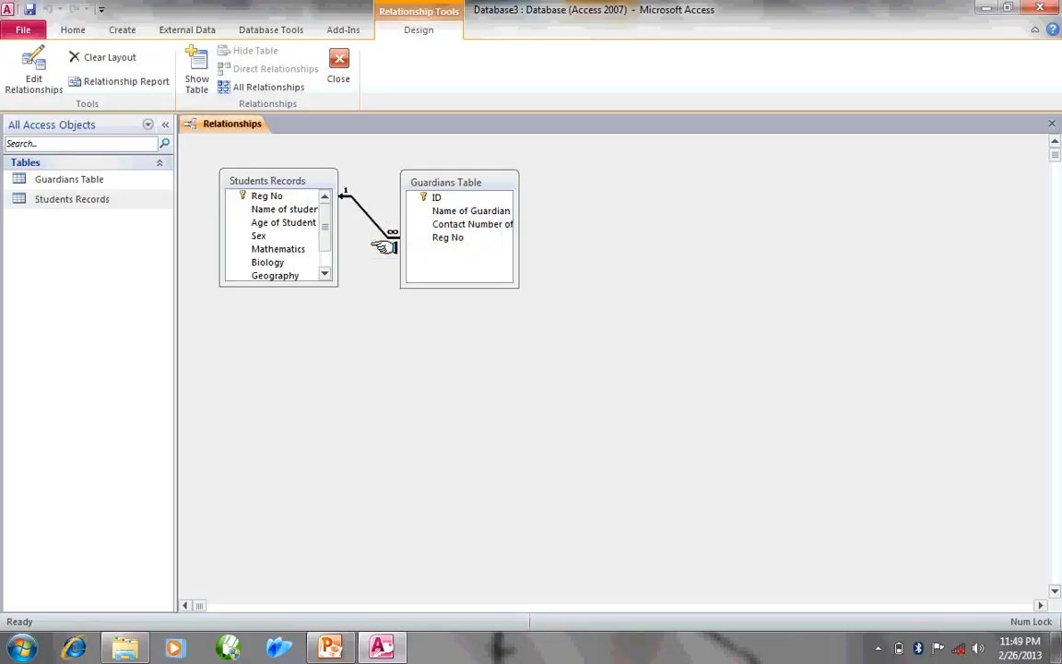
pyautogui.press('Delete')
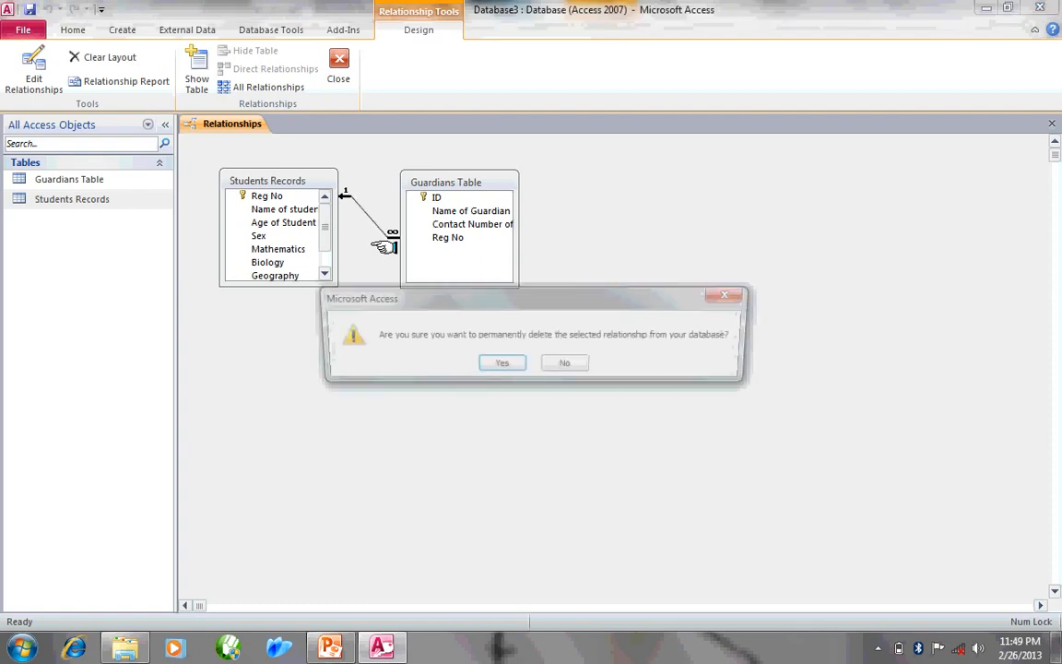
pyautogui.click(503, 367)
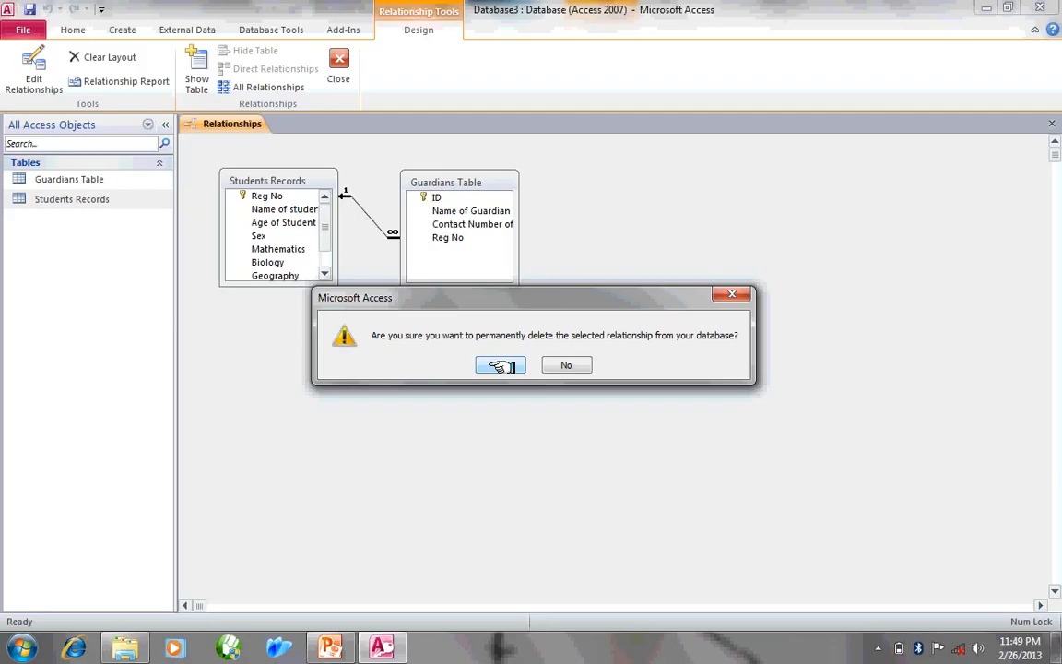
pyautogui.click(501, 366)
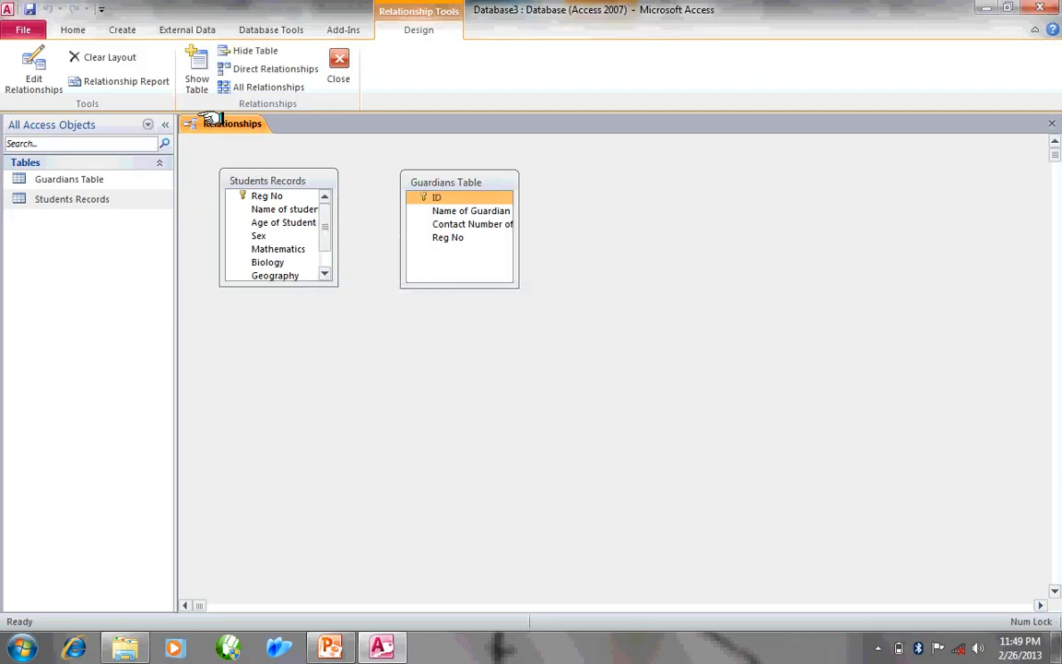
# - Clear the Relationships window layout and close the window, saving the layout changes
pyautogui.click(121, 58)
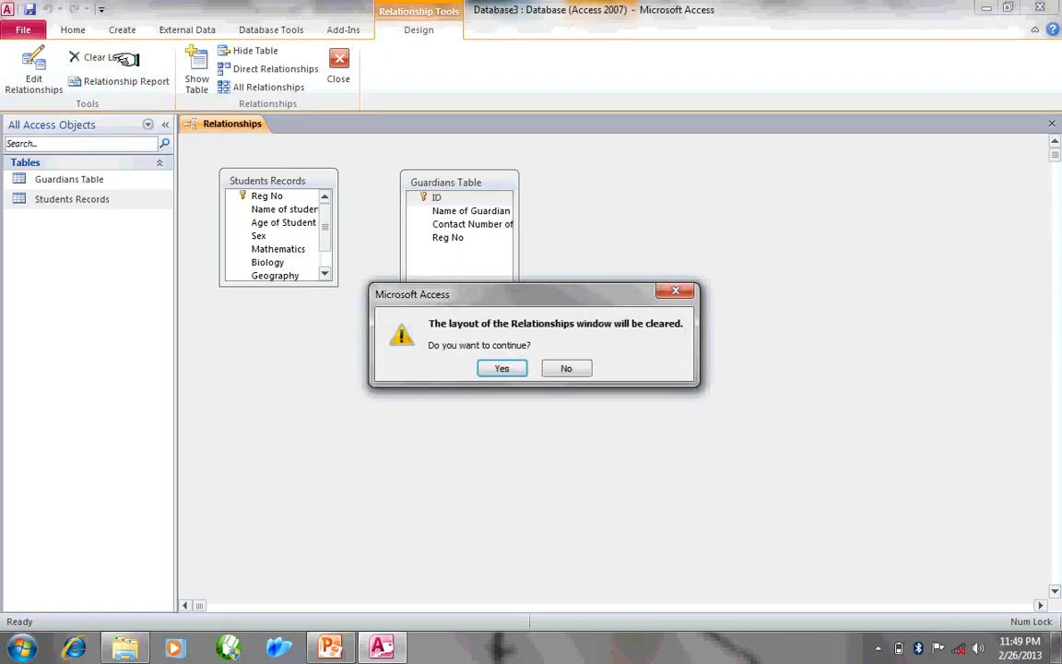
pyautogui.click(495, 367)
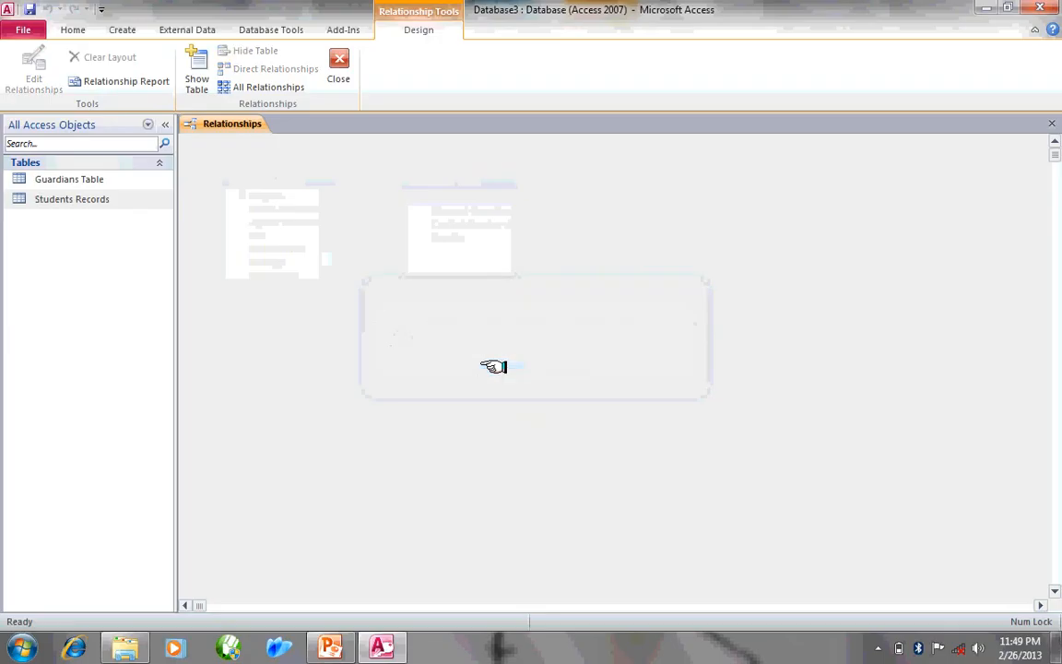
pyautogui.click(336, 68)
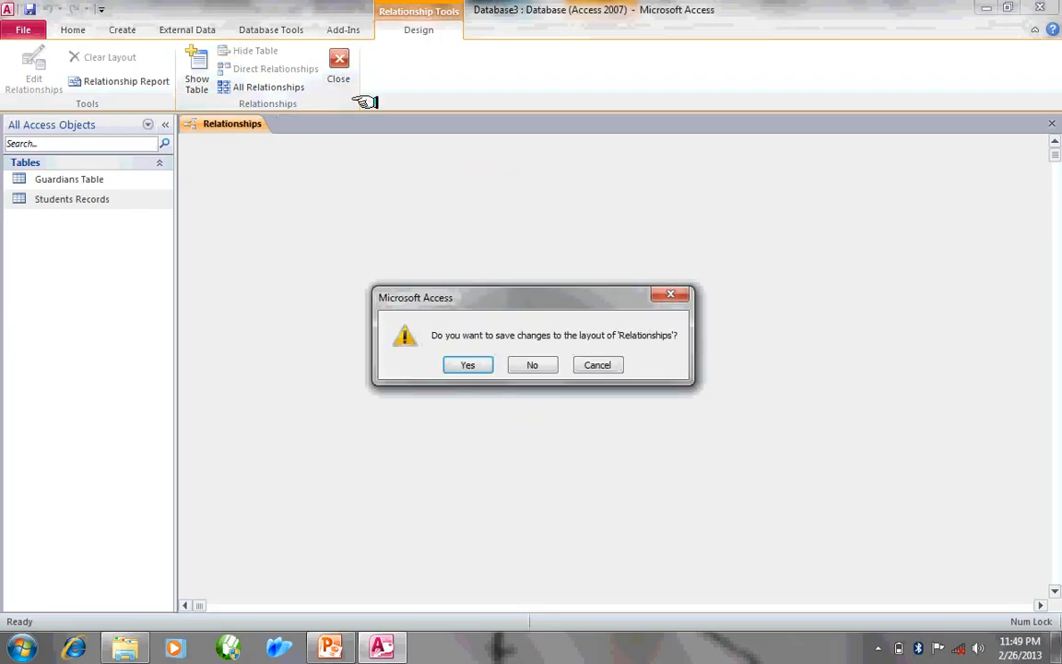
pyautogui.click(467, 367)
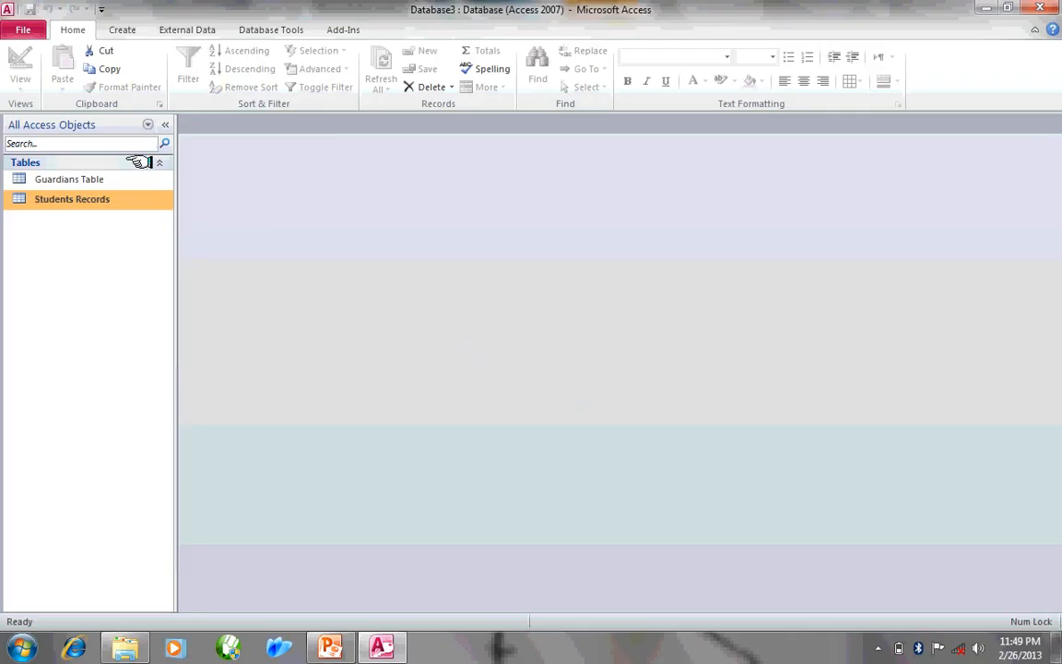
# - Open the Guardians Table and Students Records tables in Datasheet view
pyautogui.click(74, 179)
pyautogui.doubleClick(74, 180)
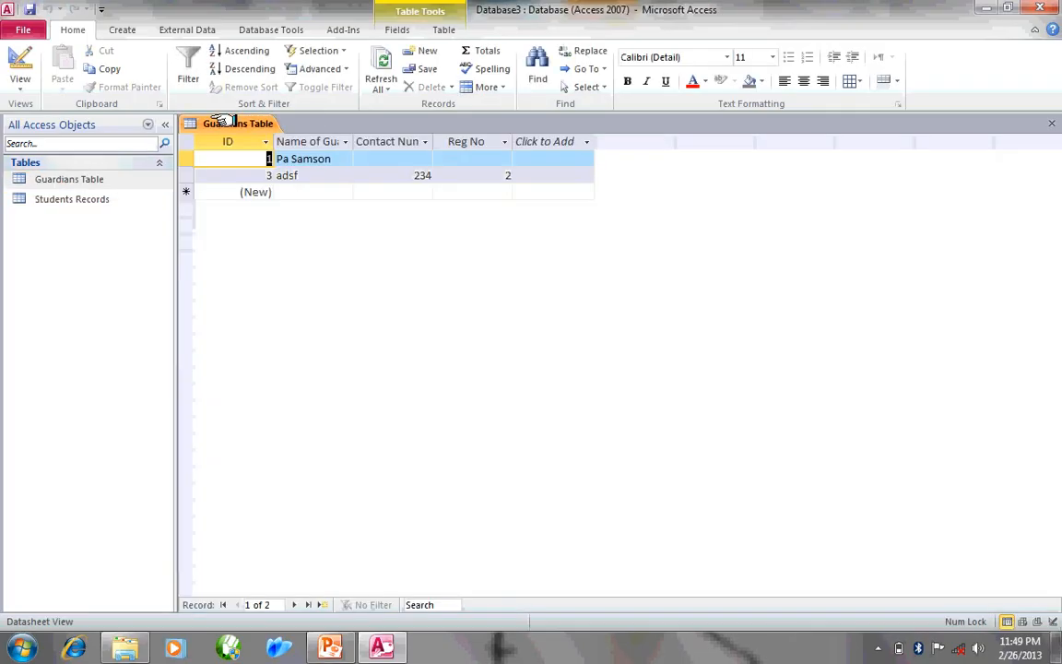
pyautogui.click(83, 200)
pyautogui.doubleClick(83, 201)
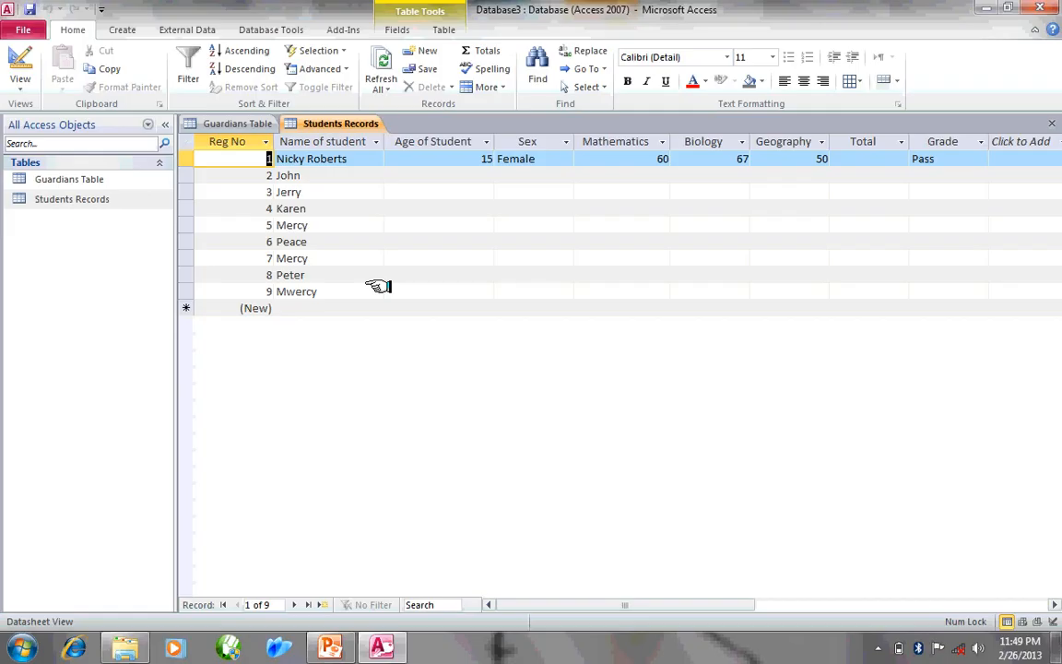
# - Switch to PowerPoint to read the Queries slide, and return to the Students Records table in Access
pyautogui.click(330, 647)
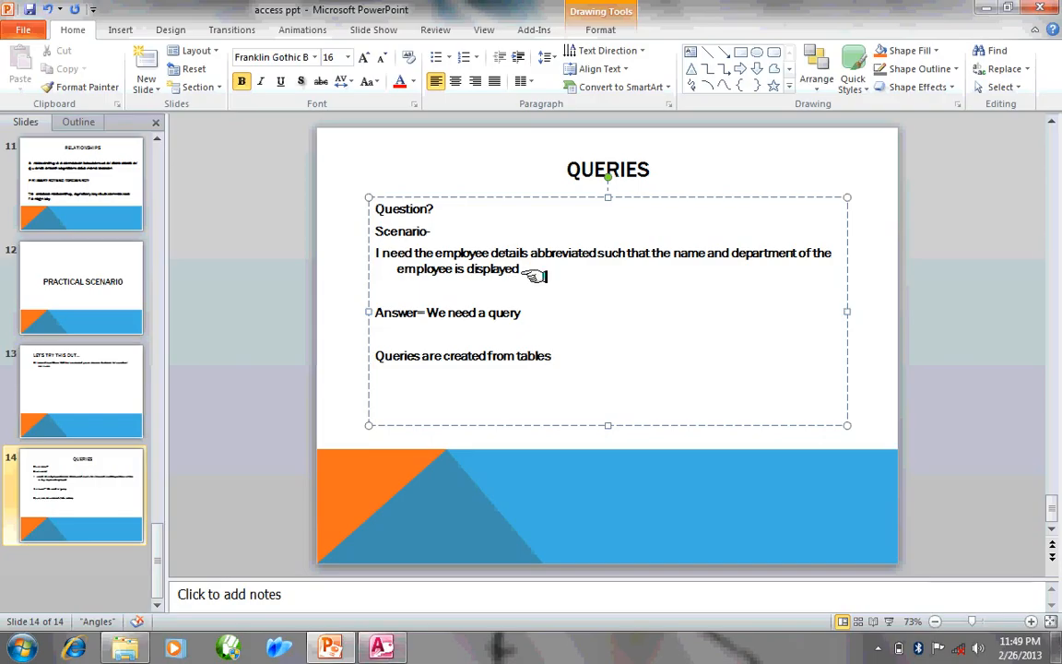
pyautogui.hotkey('alt', 'Tab')
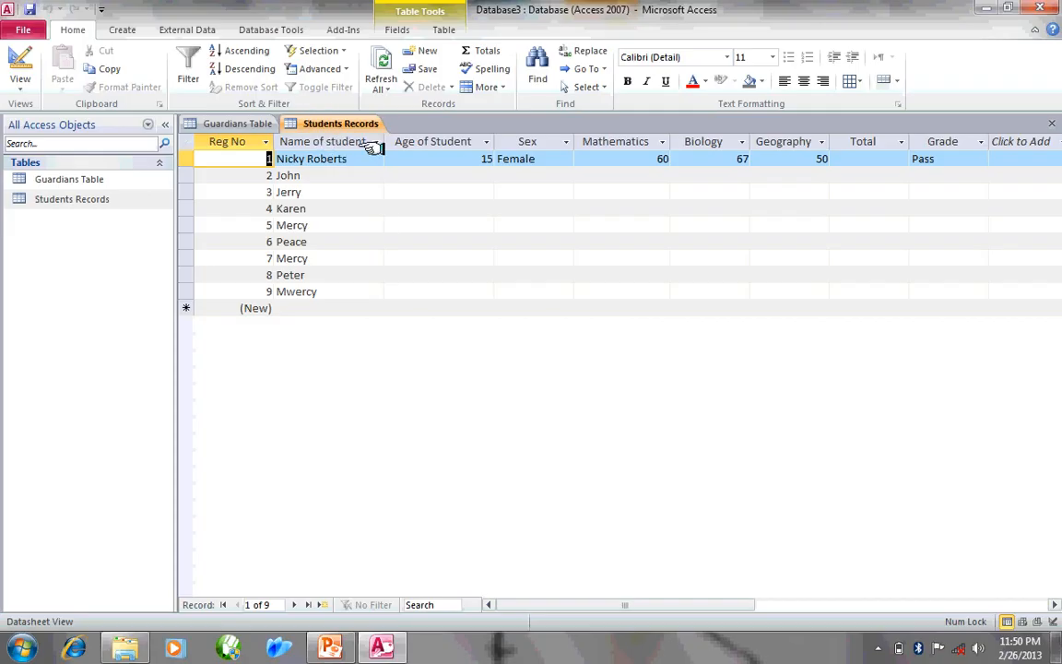
pyautogui.click(534, 242)
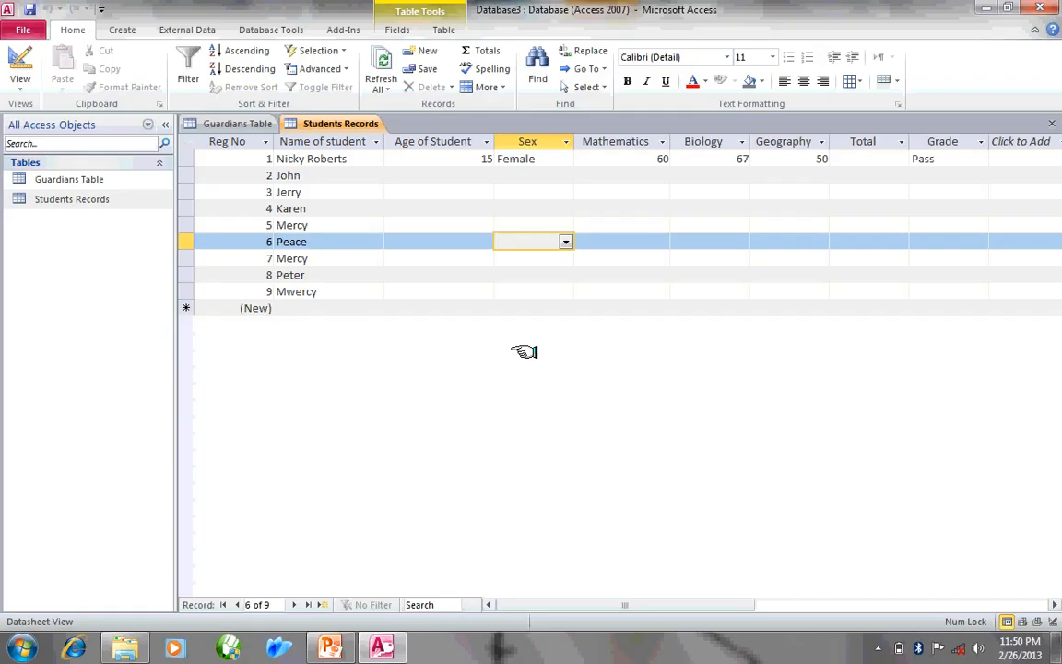
# - Create a new query in Design view and add the Students Records table to it
pyautogui.click(125, 30)
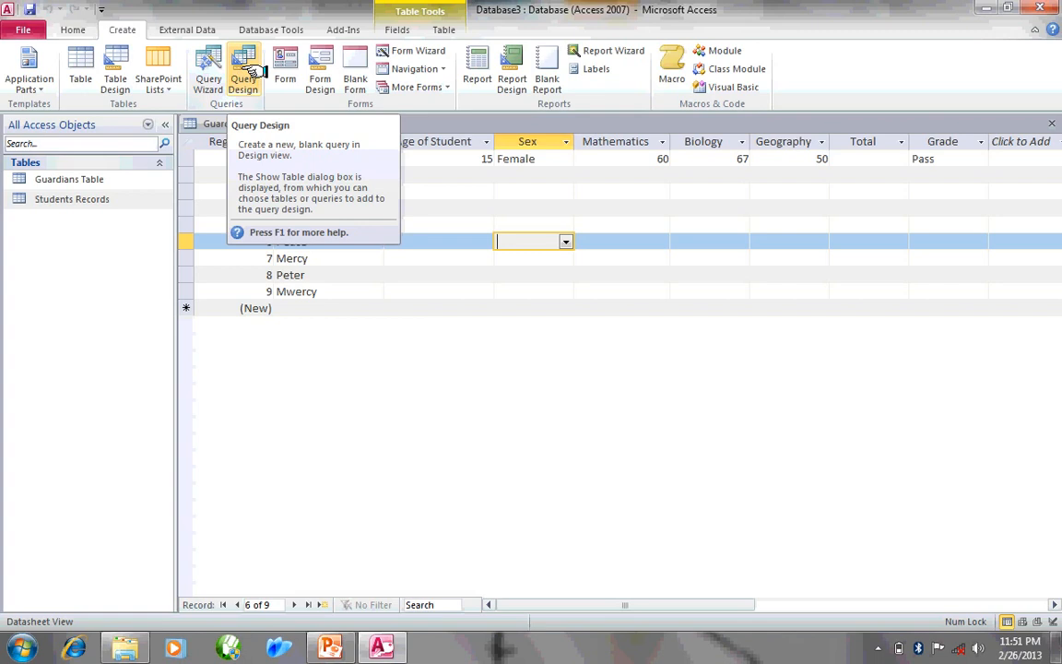
pyautogui.click(246, 73)
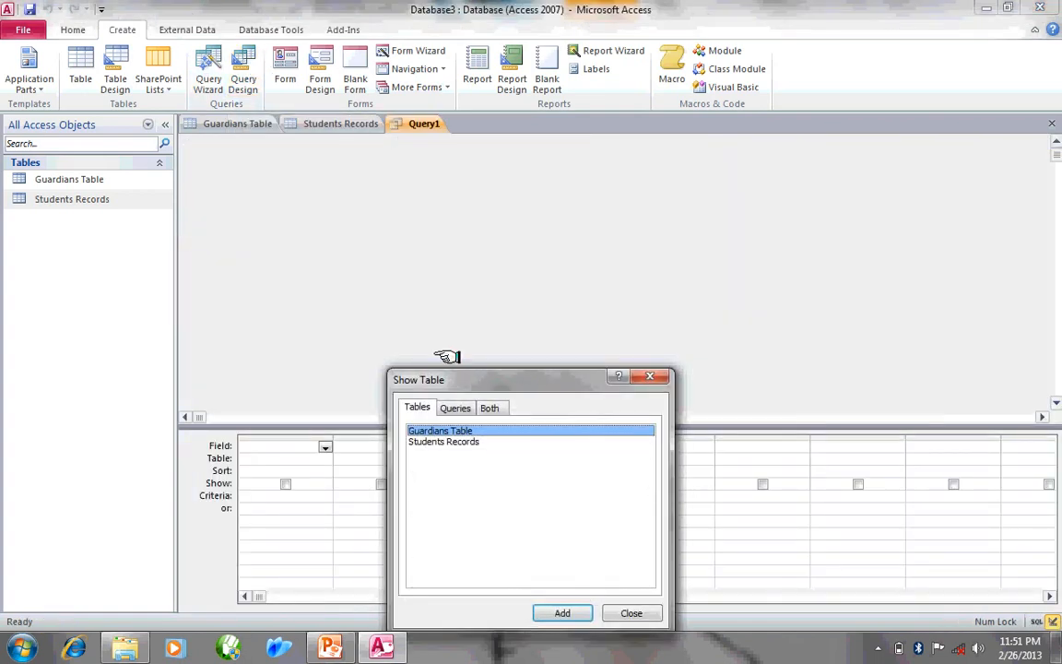
pyautogui.moveTo(522, 377); pyautogui.dragTo(744, 203)
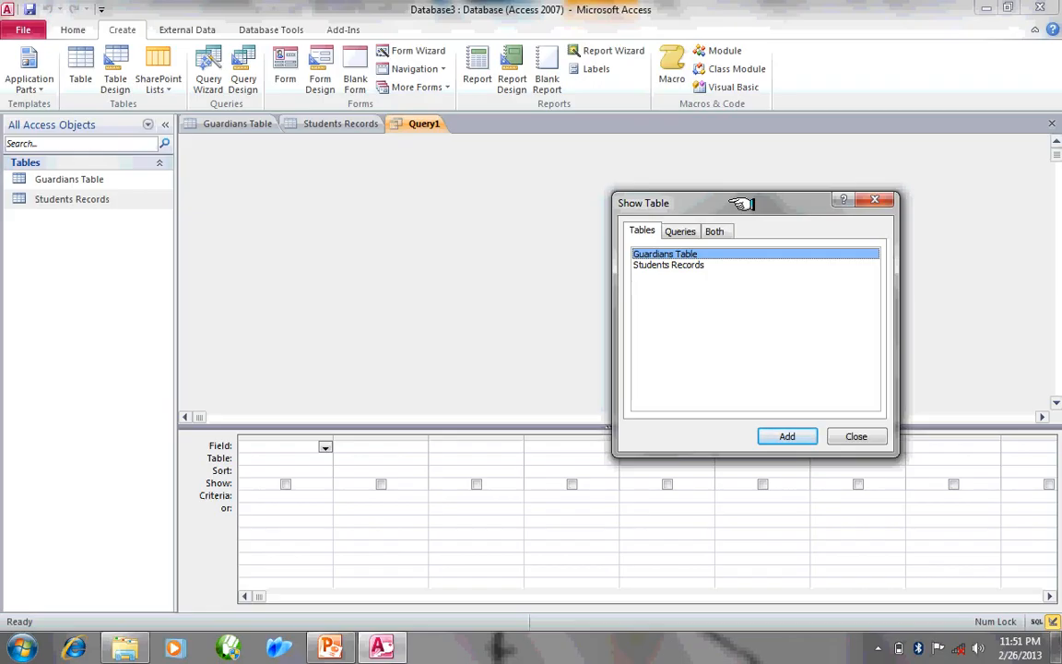
pyautogui.click(679, 267)
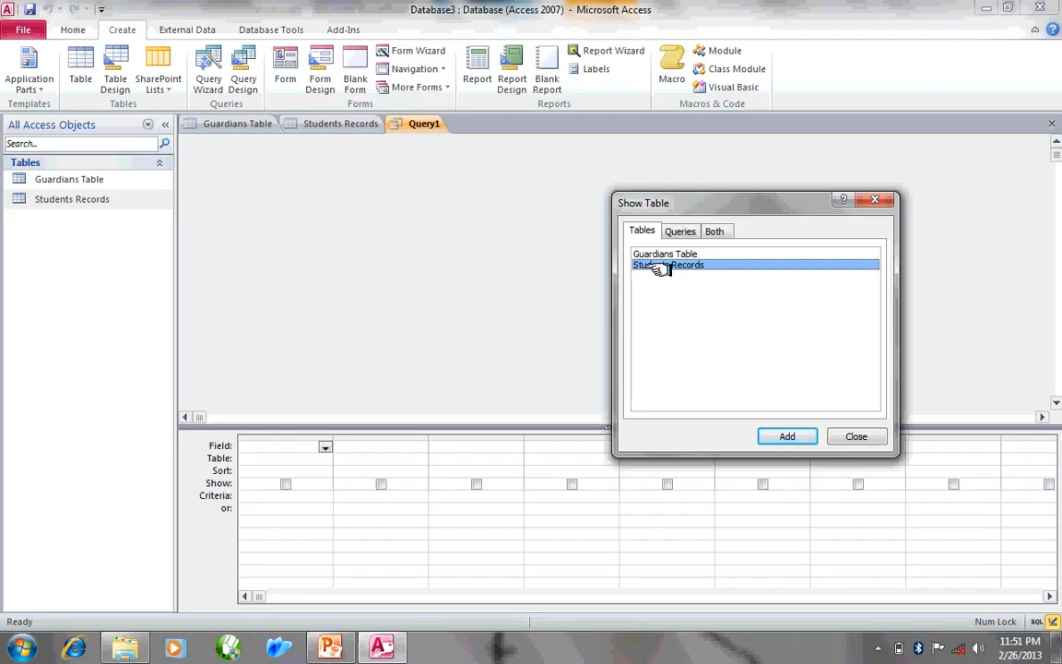
pyautogui.click(784, 435)
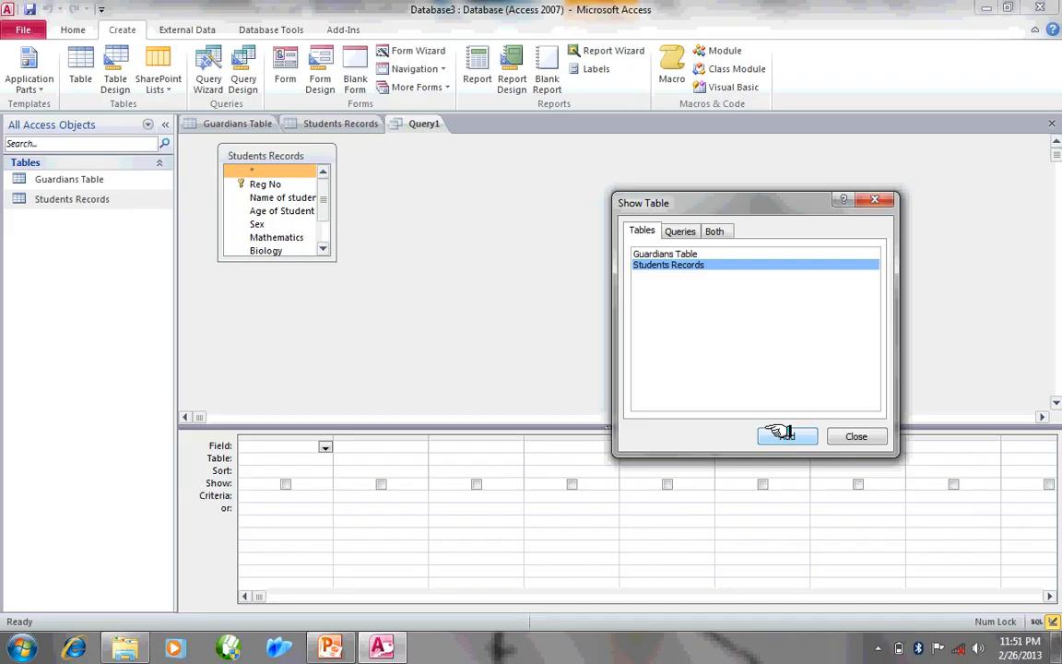
pyautogui.click(851, 435)
# - Enlarge the Students Records field list in the query design so all its fields fit, from Reg No to Grade
pyautogui.click(322, 248)
pyautogui.click(323, 248)
pyautogui.click(323, 248)
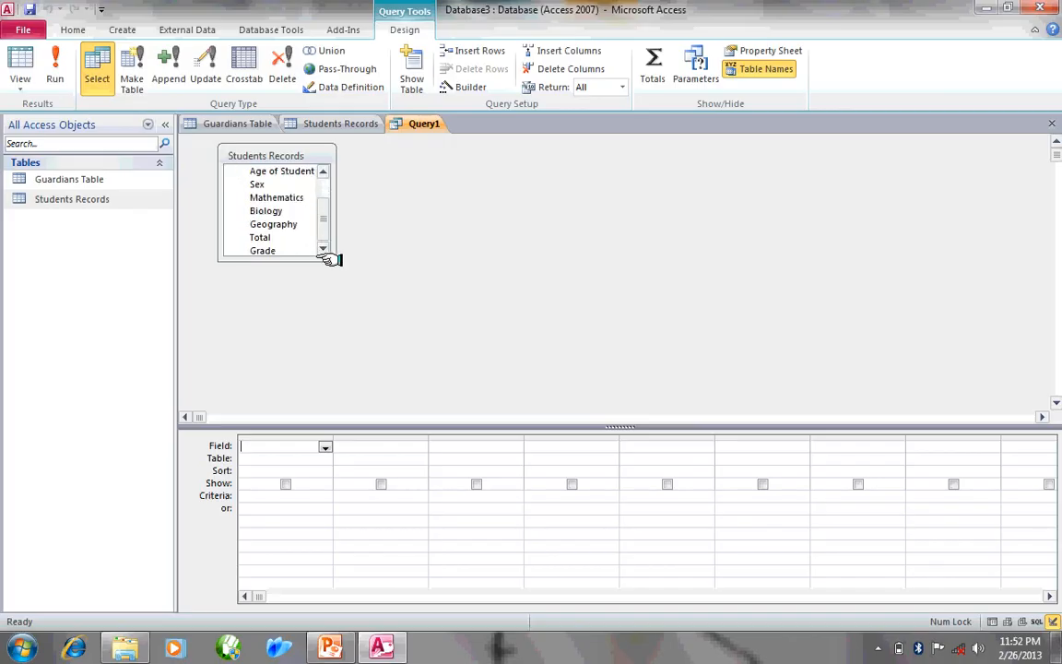
pyautogui.moveTo(330, 259); pyautogui.dragTo(355, 328)
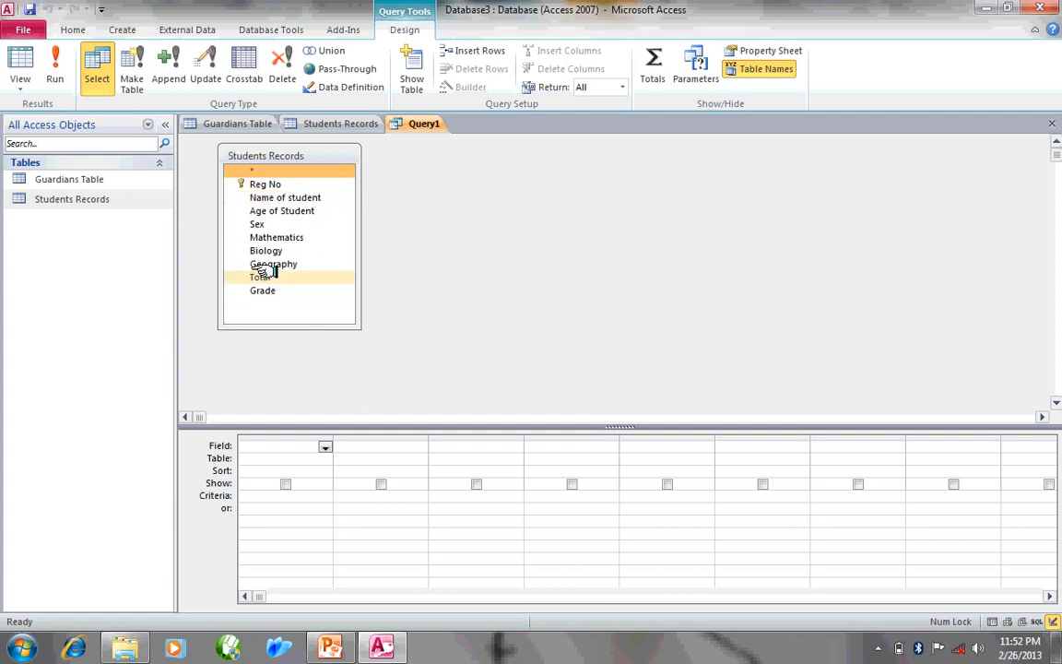
# - Add the Name of student field as the query's first column
pyautogui.moveTo(263, 273); pyautogui.dragTo(354, 473)
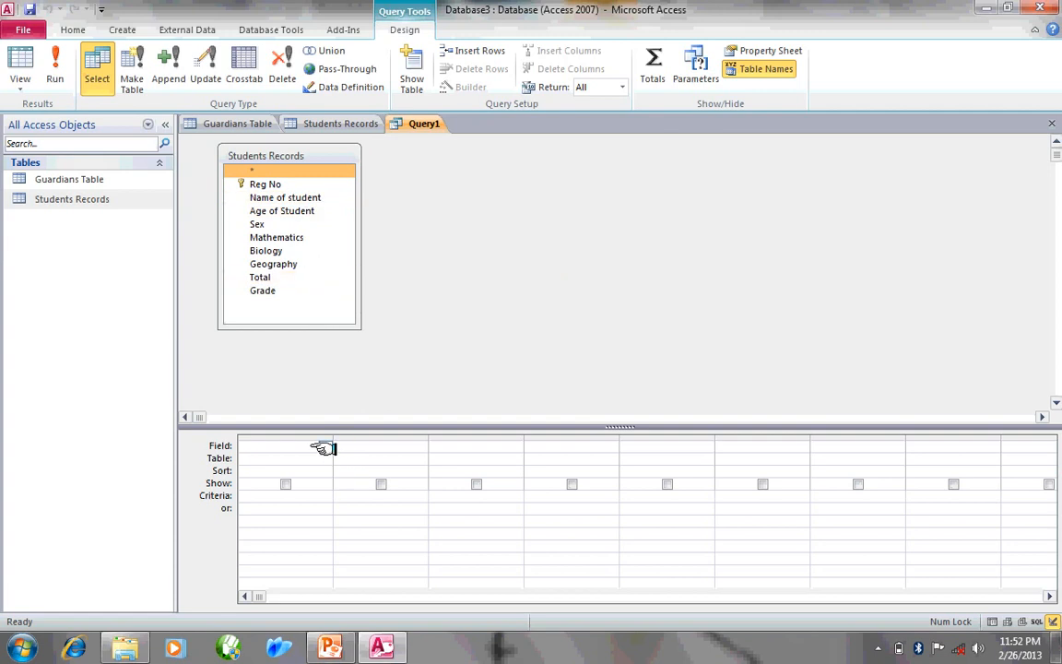
pyautogui.click(324, 446)
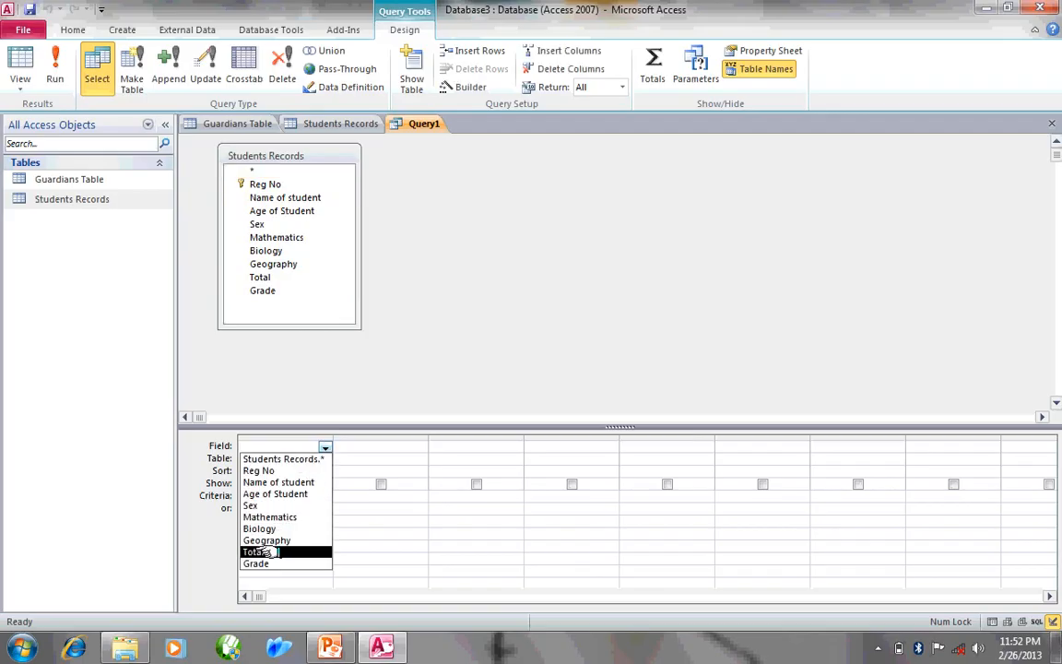
pyautogui.click(285, 481)
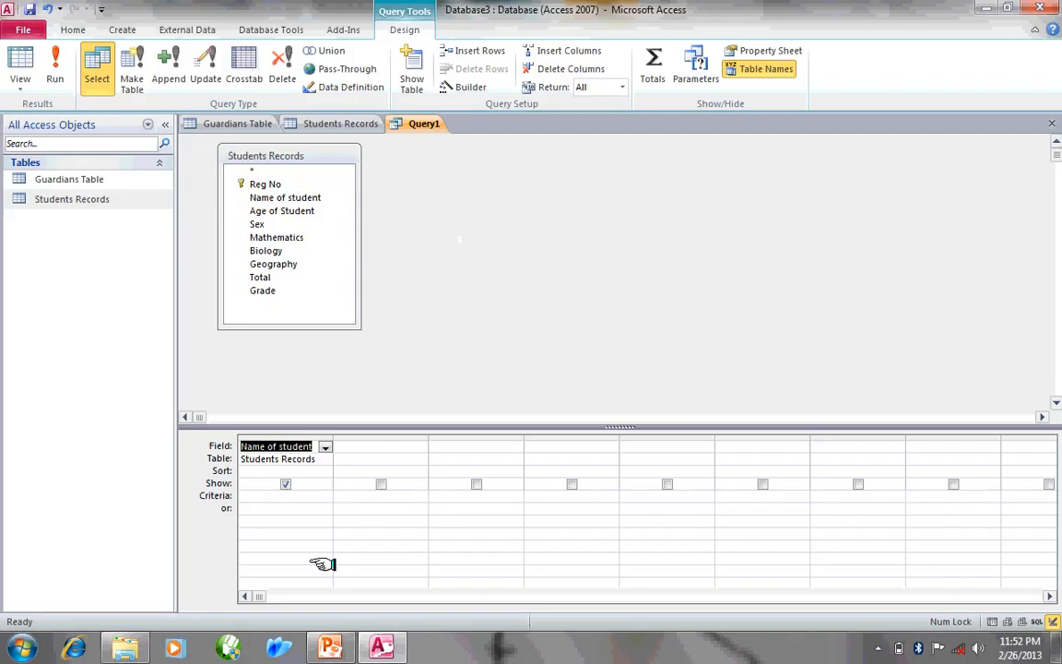
# - Add the Total field from Students Records as the query's second column
pyautogui.click(402, 447)
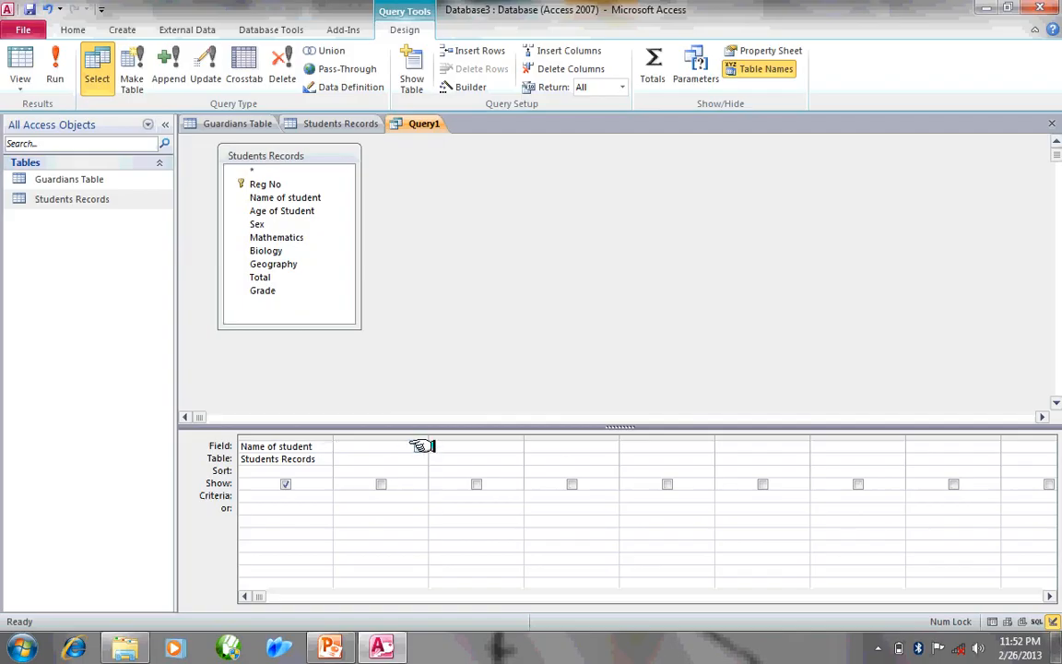
pyautogui.click(416, 446)
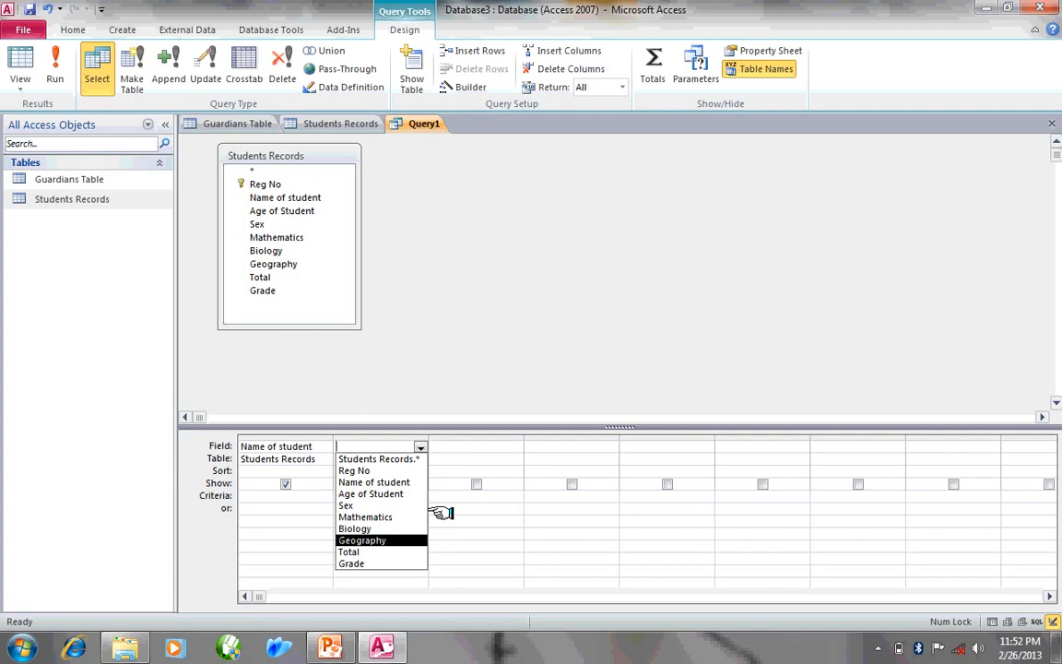
pyautogui.click(372, 403)
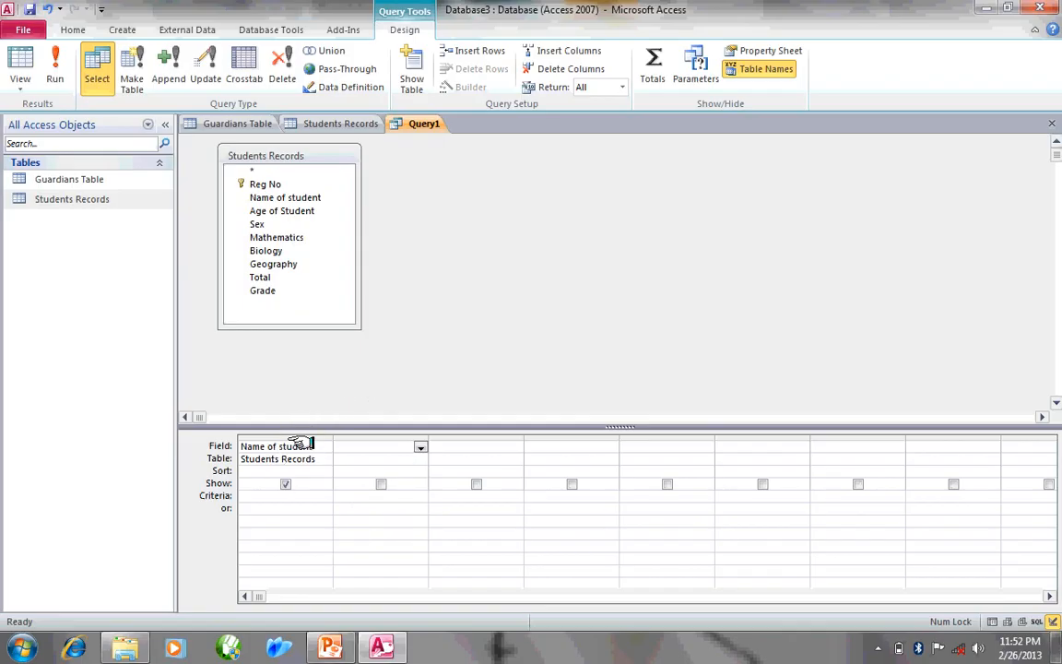
pyautogui.click(420, 447)
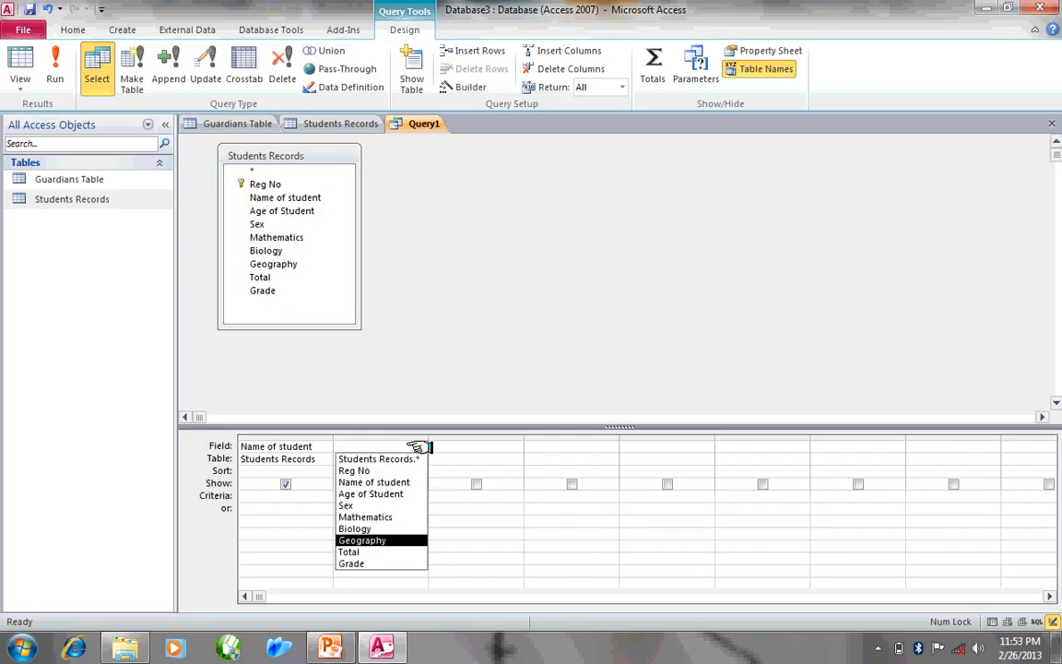
pyautogui.click(369, 550)
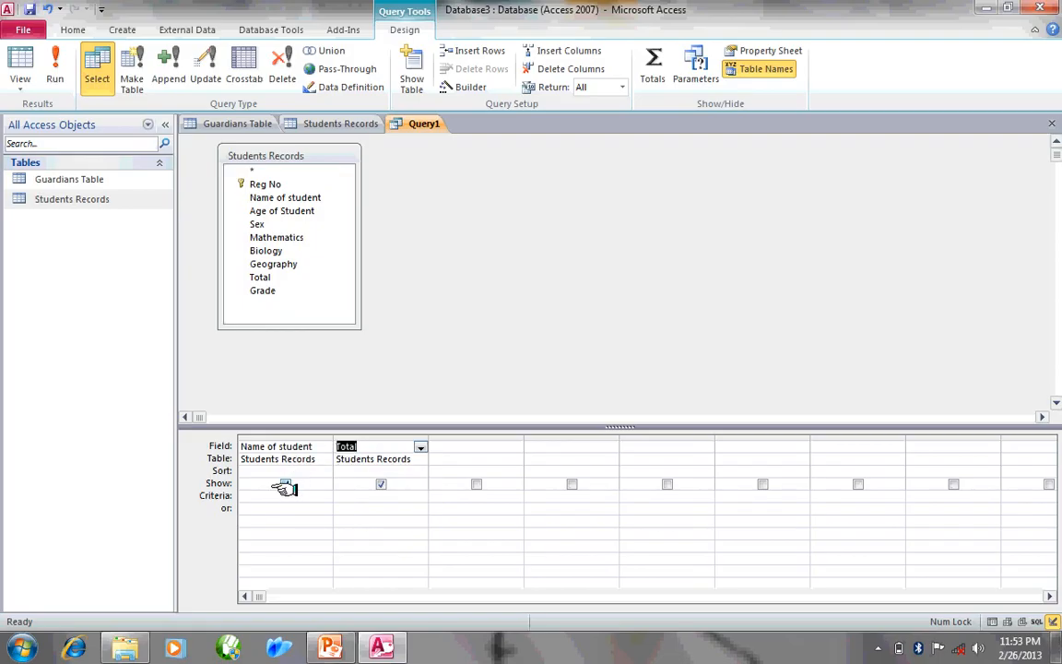
# - Toggle the Total column's Show setting off and back on, and run the query
pyautogui.click(381, 491)
pyautogui.click(380, 485)
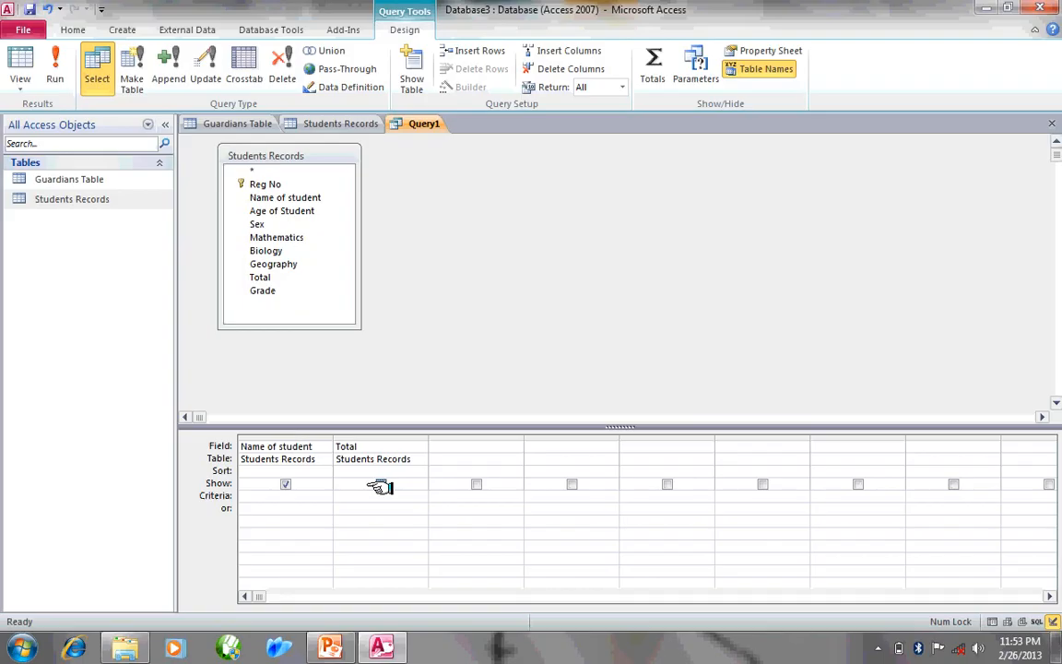
pyautogui.click(380, 484)
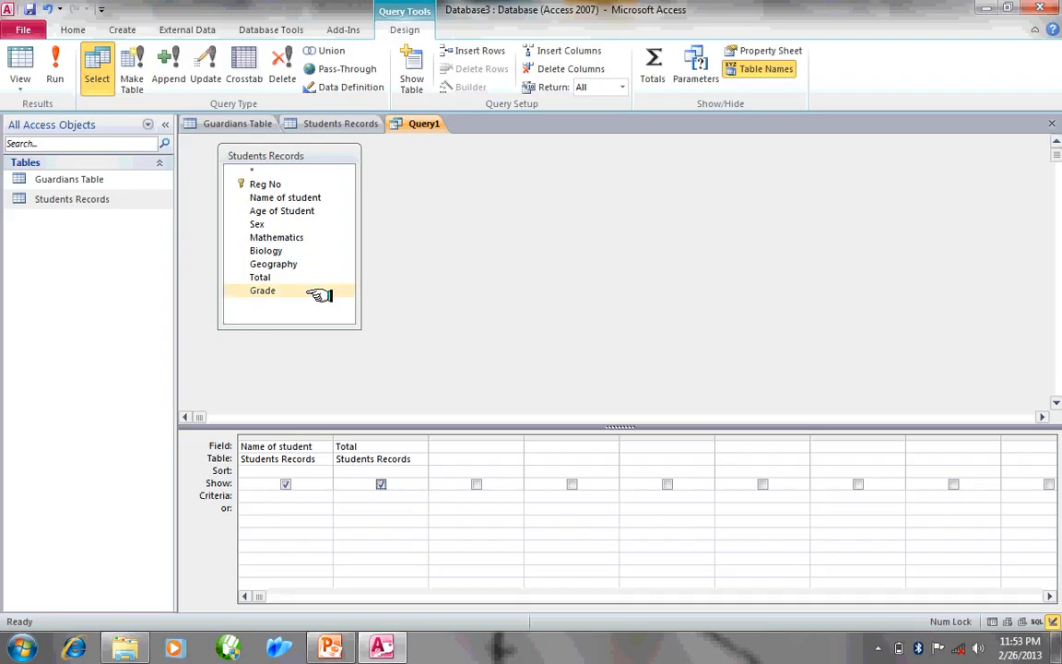
pyautogui.click(57, 59)
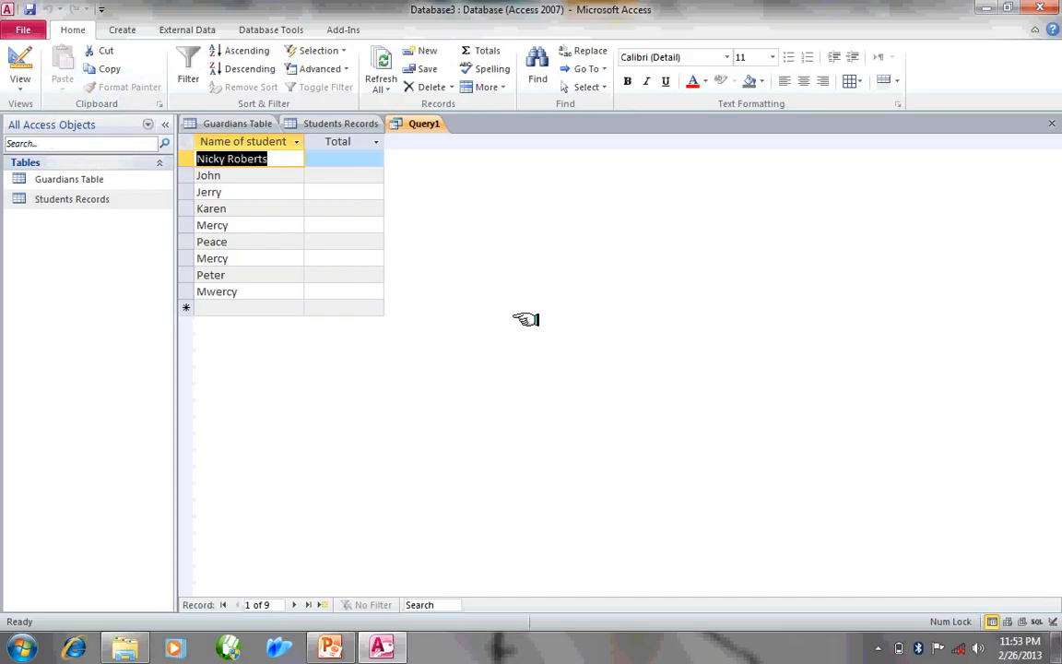
# - Compare the Students Records table's fields with the columns in the query's datasheet
pyautogui.click(321, 124)
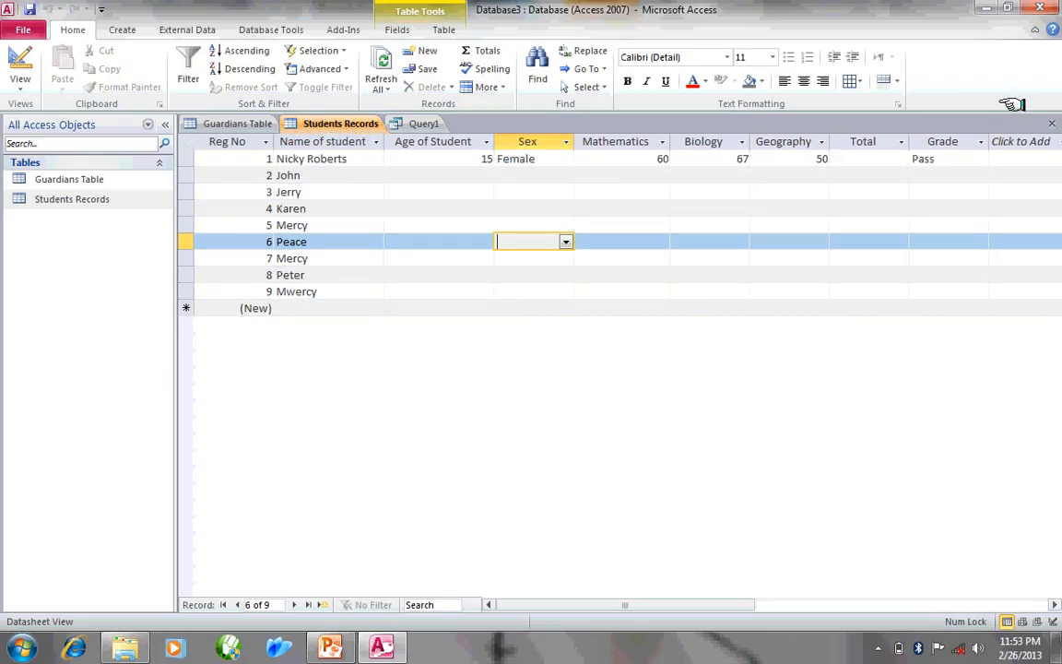
pyautogui.click(422, 124)
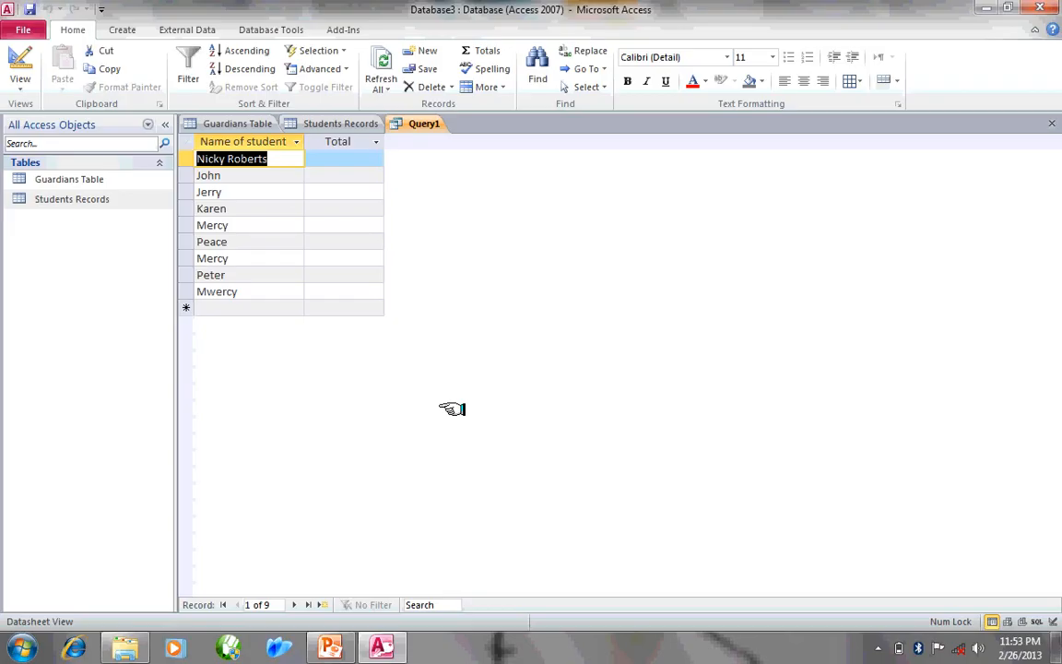
pyautogui.click(321, 124)
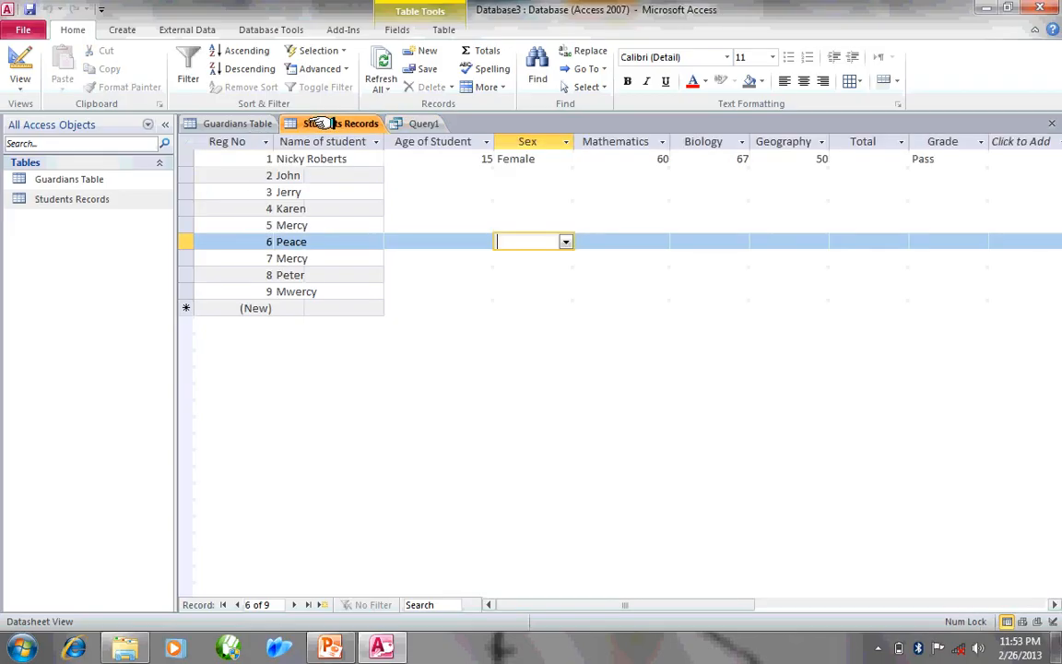
pyautogui.click(411, 123)
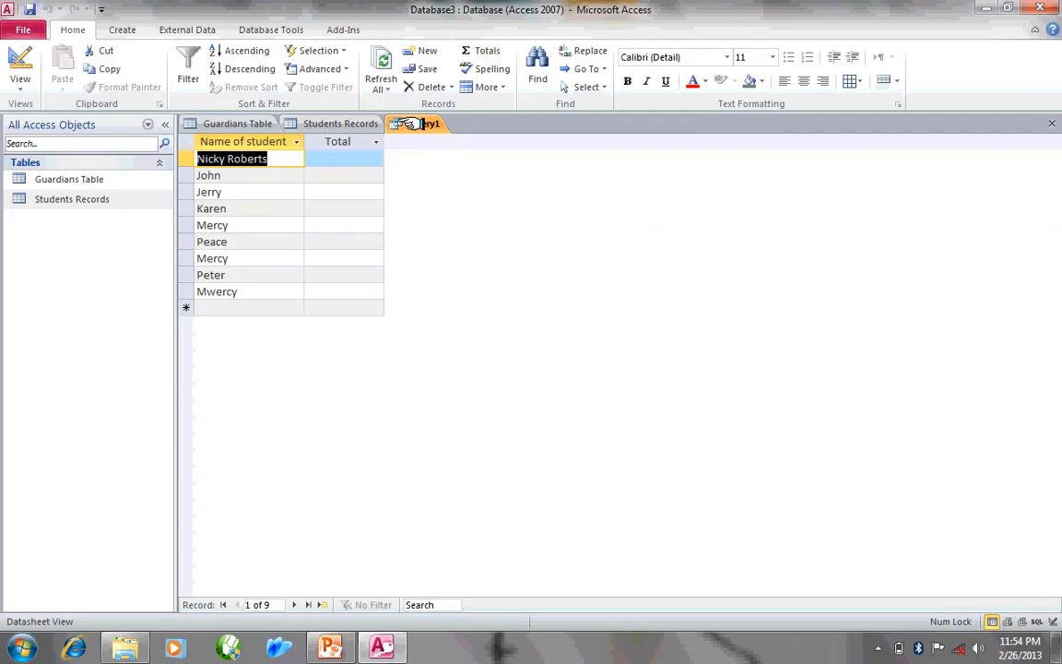
# - Switch the query from its datasheet to Design View
pyautogui.click(18, 63)
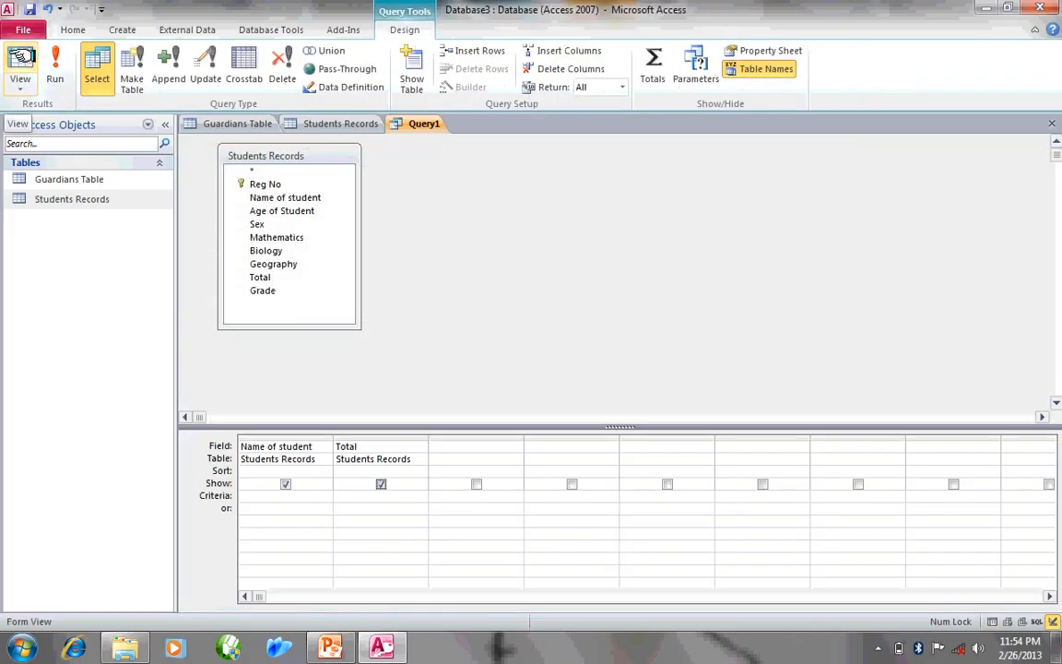
pyautogui.click(19, 62)
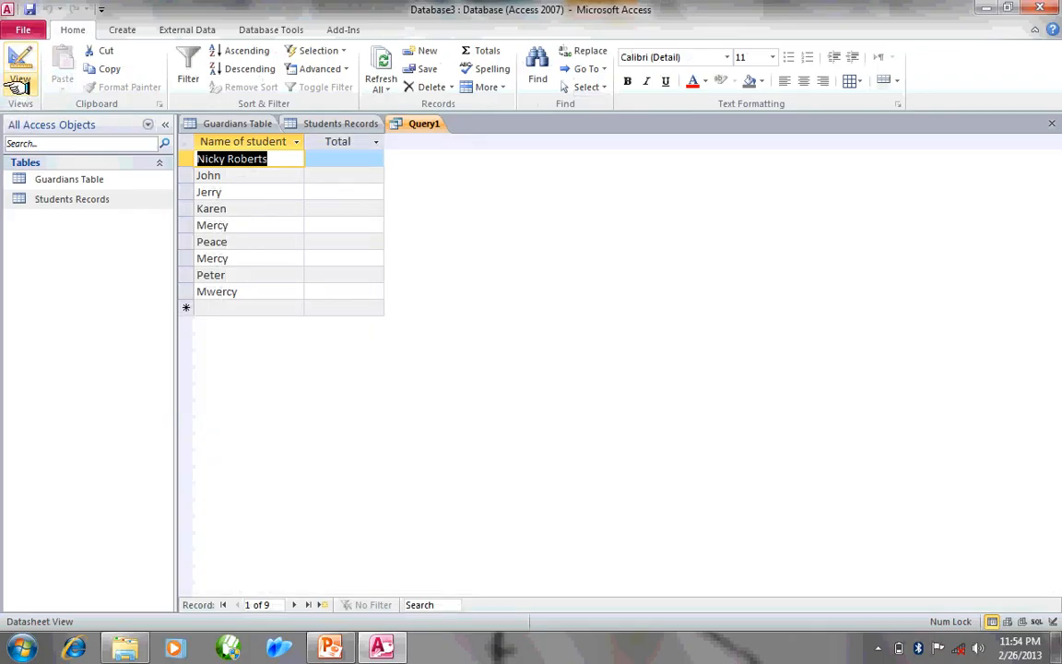
pyautogui.click(18, 83)
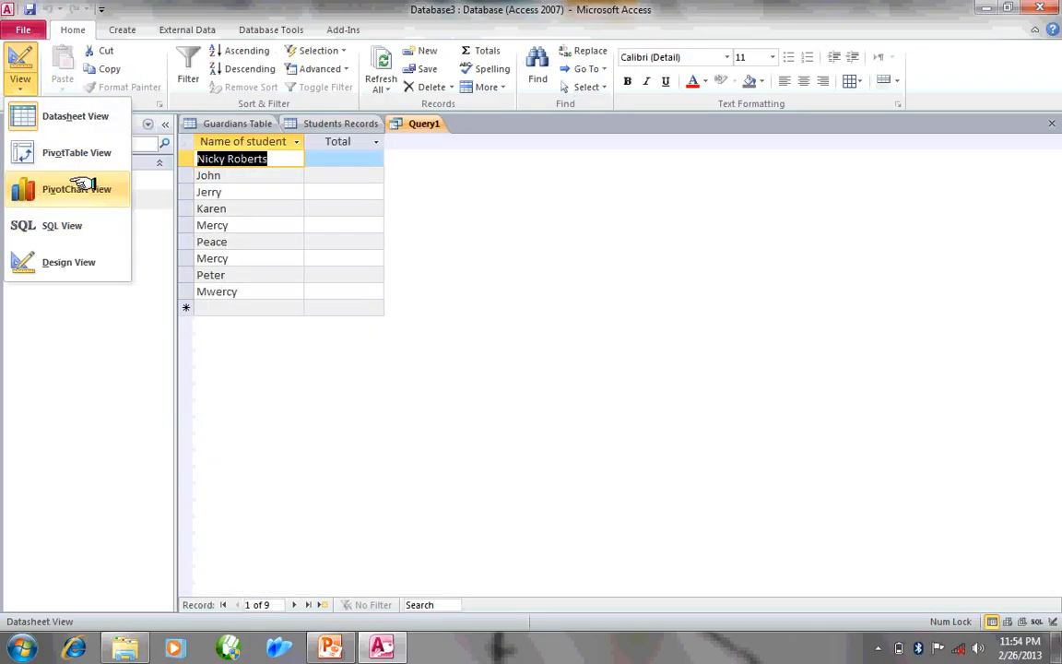
pyautogui.click(70, 265)
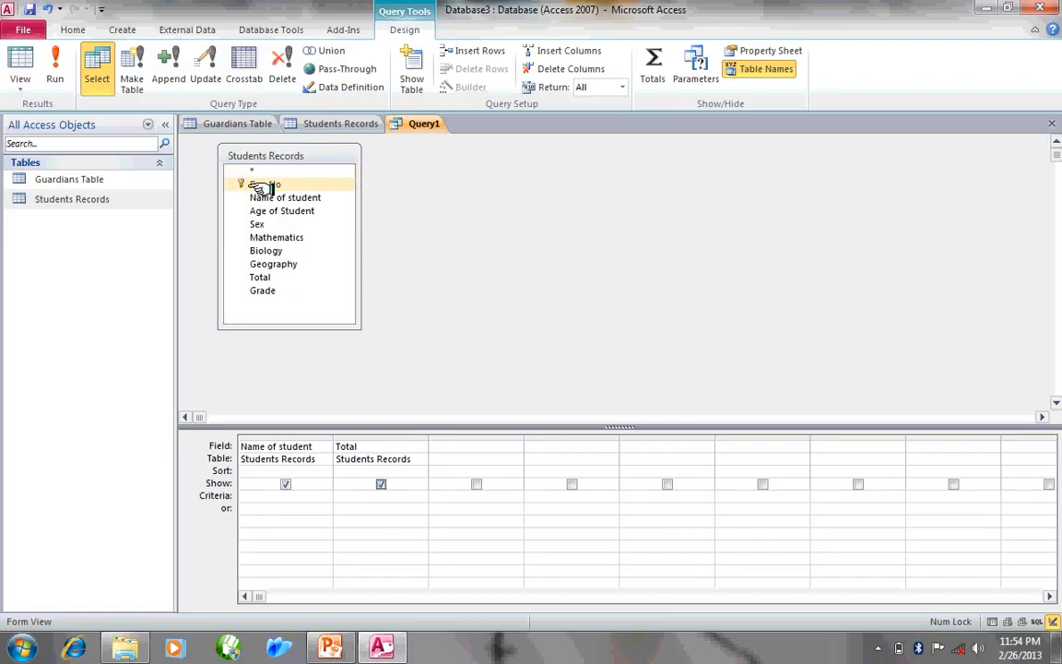
pyautogui.moveTo(263, 187); pyautogui.dragTo(320, 467)
pyautogui.click(320, 466)
pyautogui.click(320, 461)
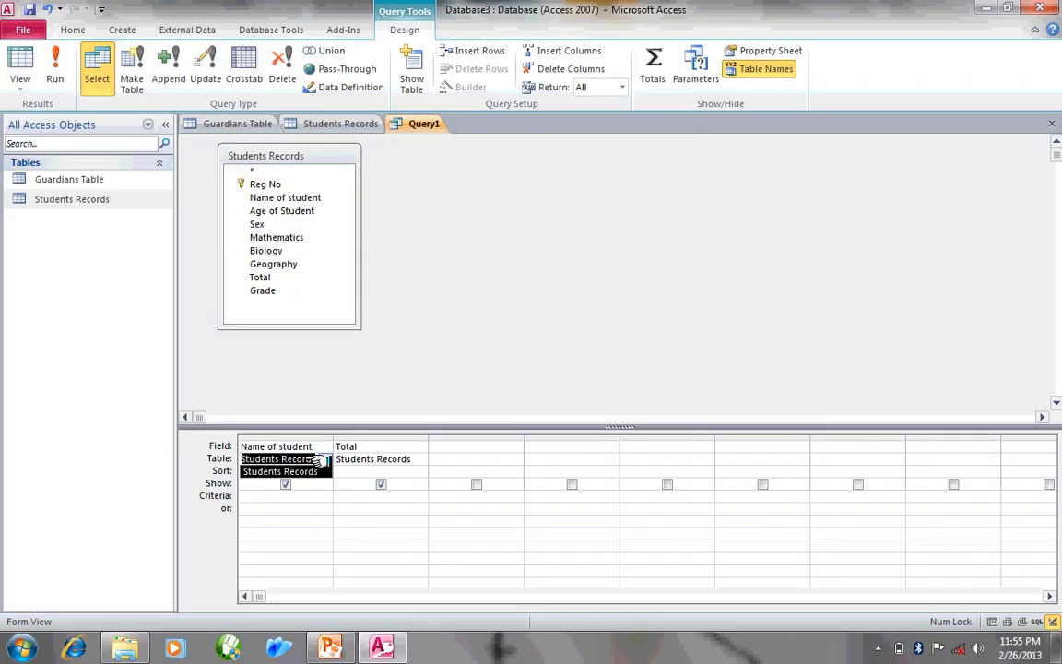
pyautogui.click(325, 461)
pyautogui.click(325, 461)
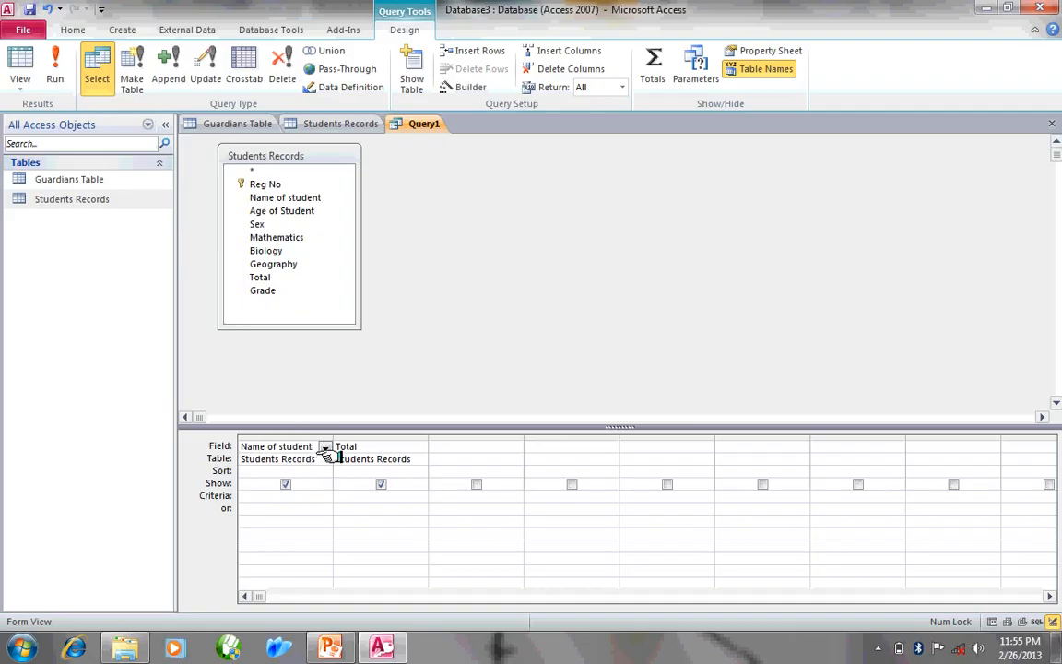
# - Change the query's first column to the Reg No field and its second column to Name of student
pyautogui.click(324, 447)
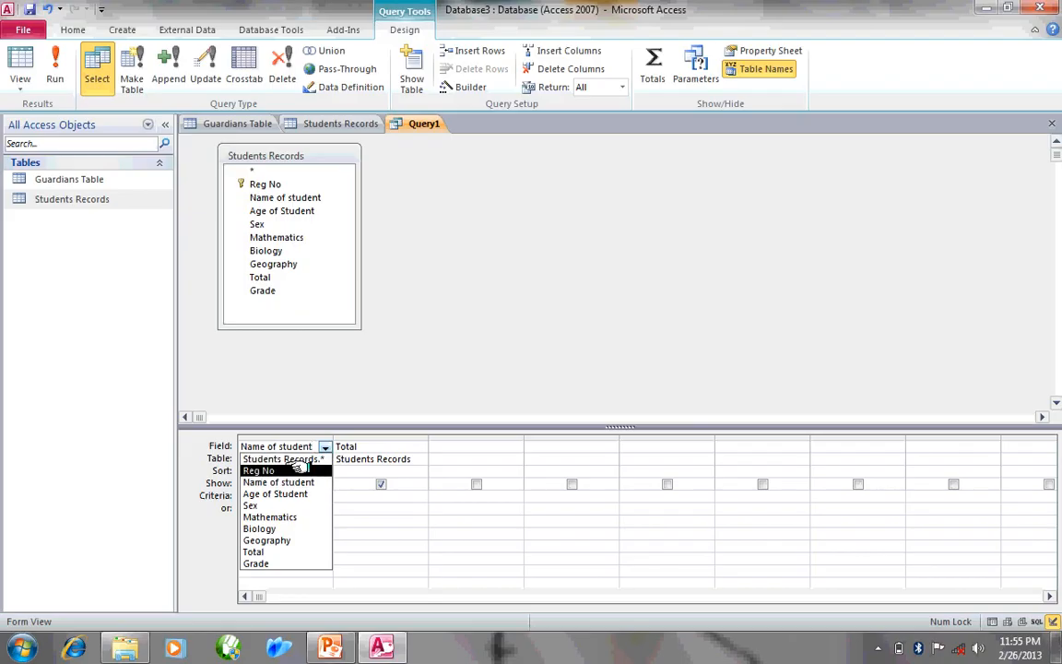
pyautogui.click(293, 470)
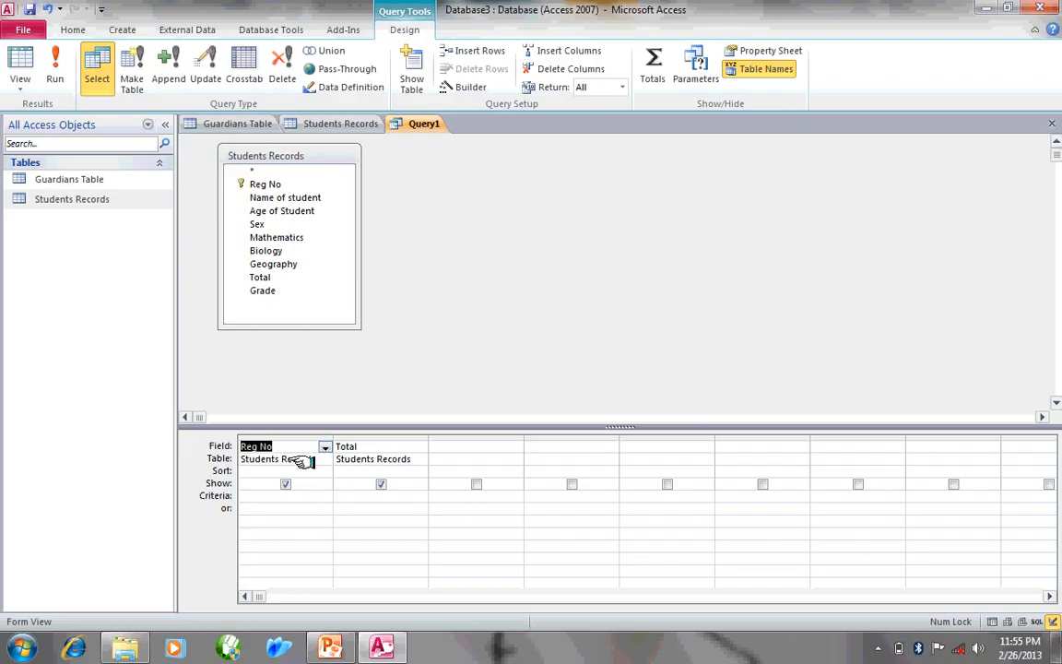
pyautogui.click(406, 446)
pyautogui.click(433, 446)
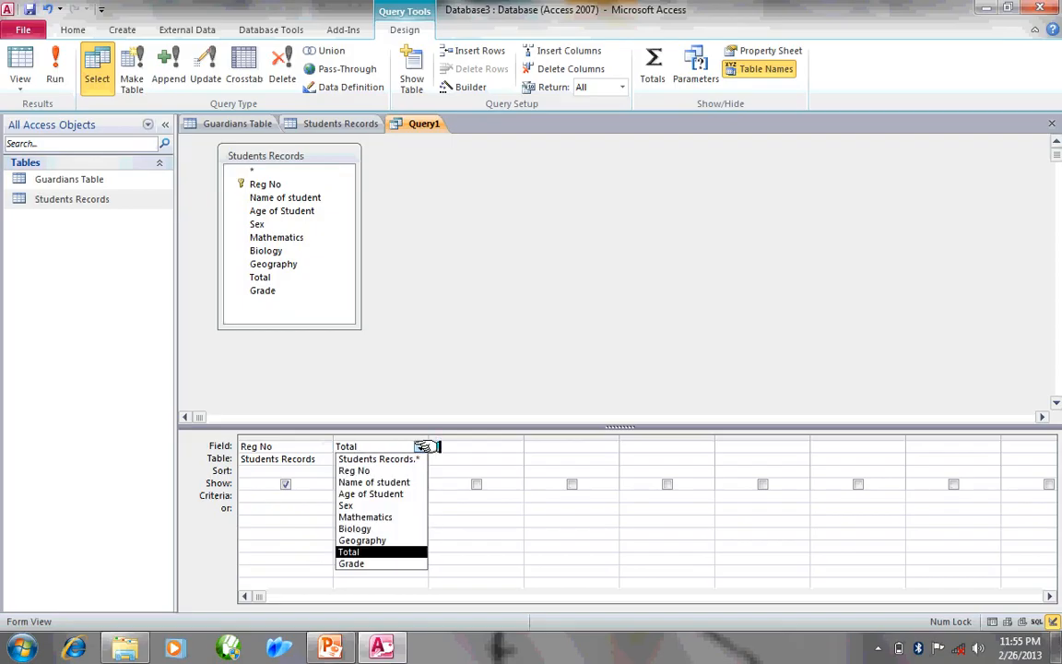
pyautogui.click(387, 482)
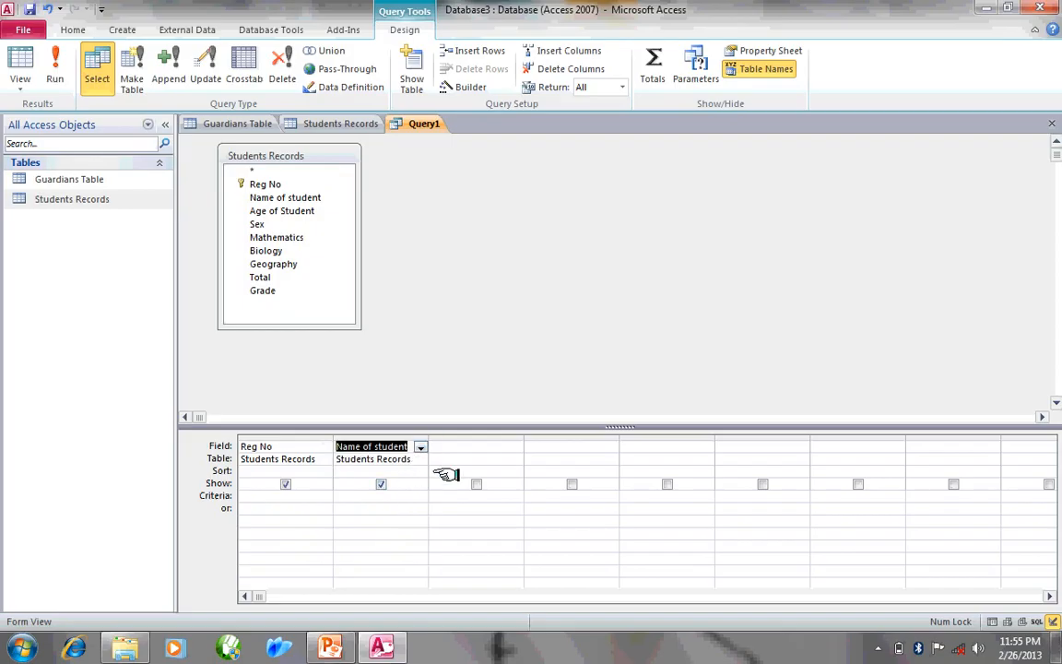
# - Add the Total field as the query's third column and run the query
pyautogui.click(473, 446)
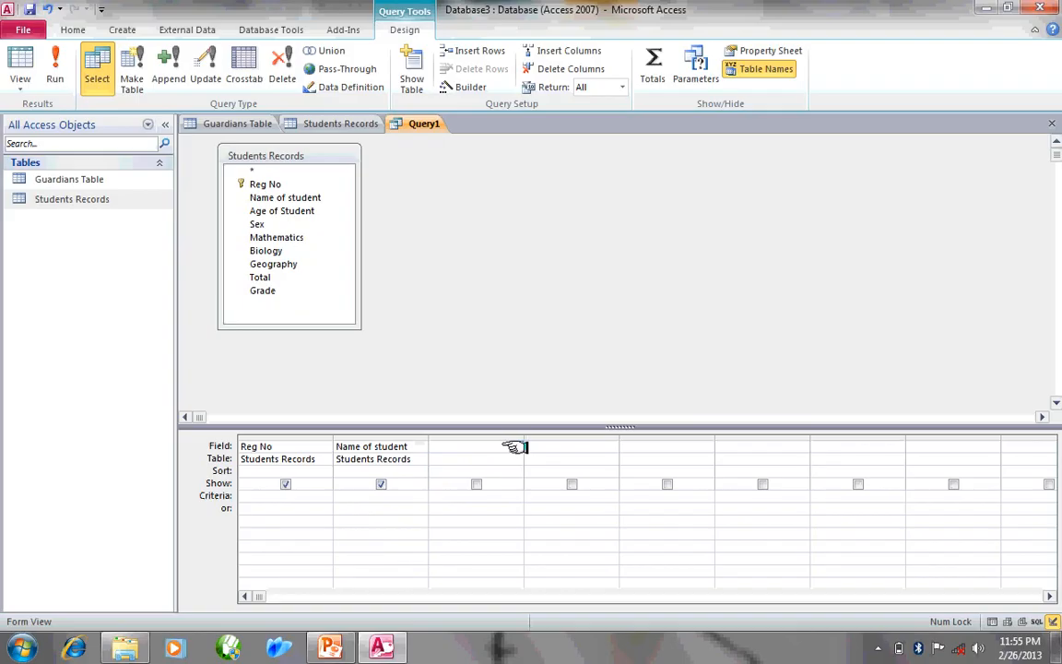
pyautogui.click(515, 446)
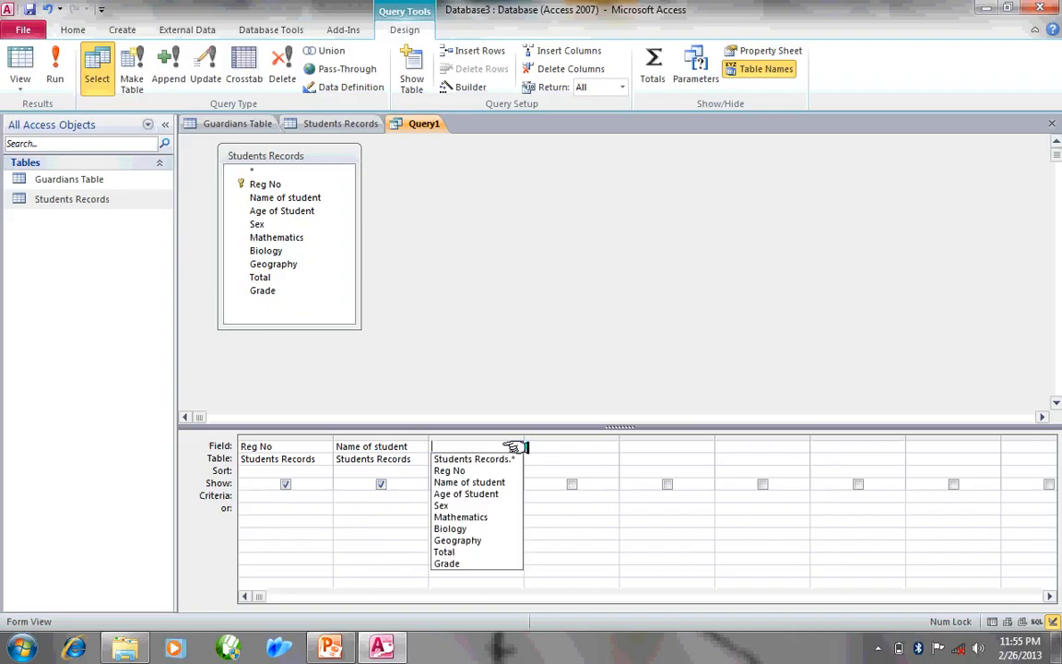
pyautogui.click(469, 552)
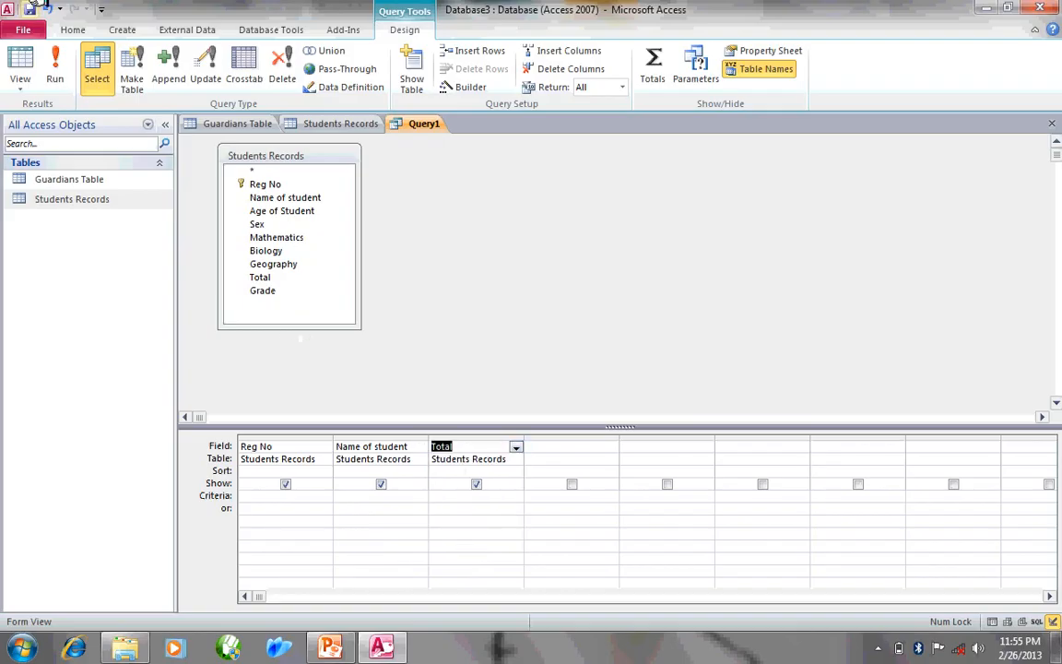
pyautogui.click(52, 72)
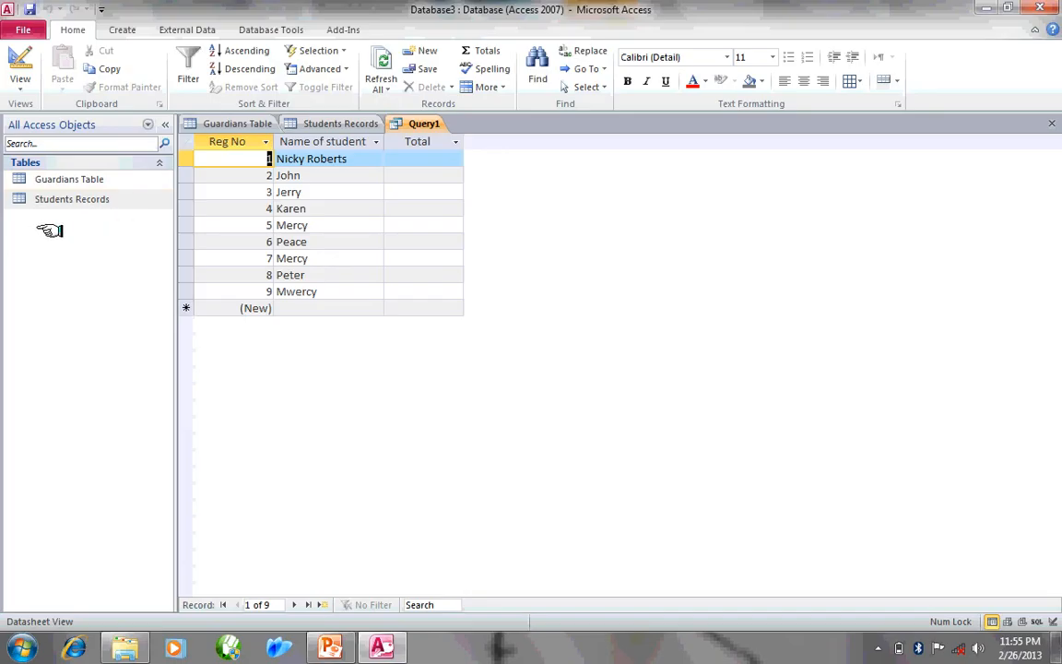
# - Save the query under the name Abbreviatted Students Record
pyautogui.click(30, 8)
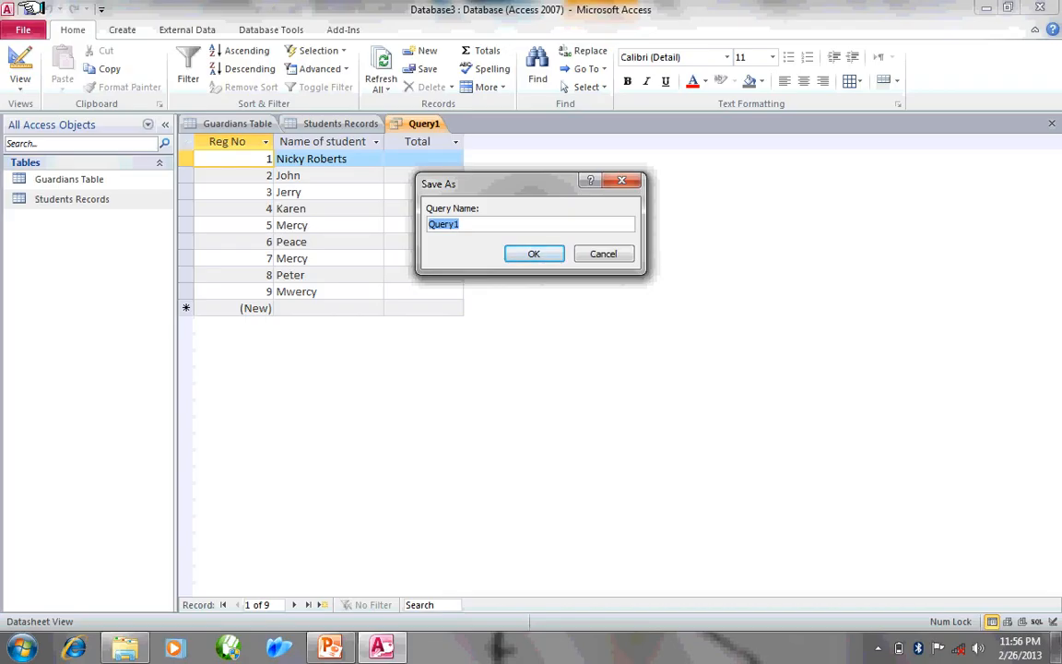
pyautogui.write('Abbrevciatteed')
pyautogui.press('BackSpace')
pyautogui.press('BackSpace')
pyautogui.press('BackSpace')
pyautogui.press('BackSpace')
pyautogui.press('BackSpace')
pyautogui.press('BackSpace')
pyautogui.press('BackSpace')
pyautogui.press('BackSpace')
pyautogui.write('iatted Q')
pyautogui.press('BackSpace')
pyautogui.write('Stud')
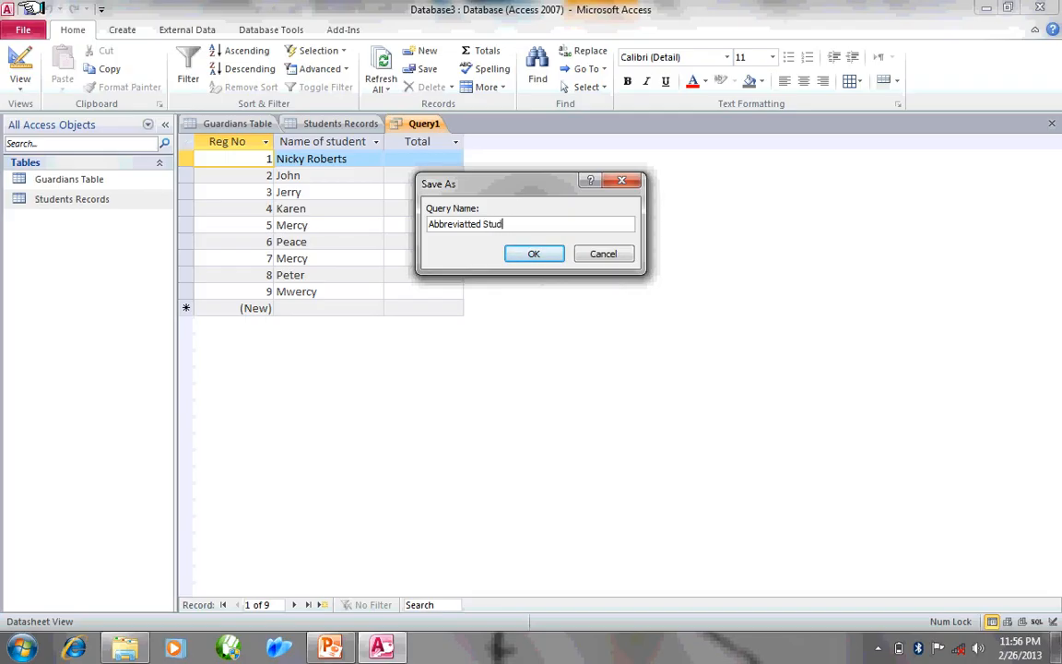
pyautogui.write('ents Record')
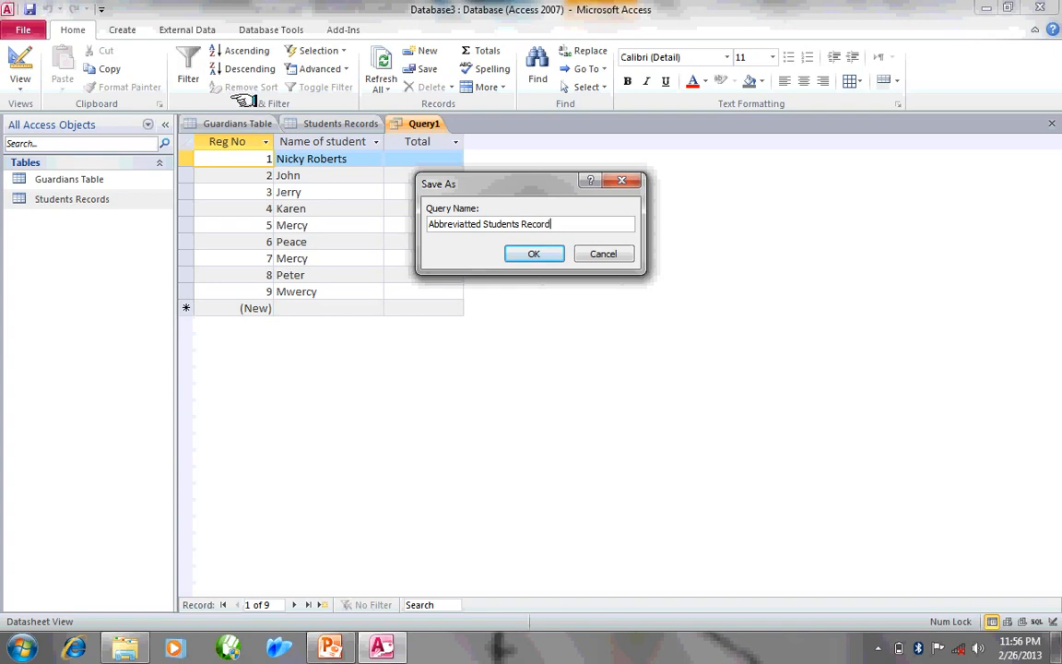
pyautogui.click(535, 254)
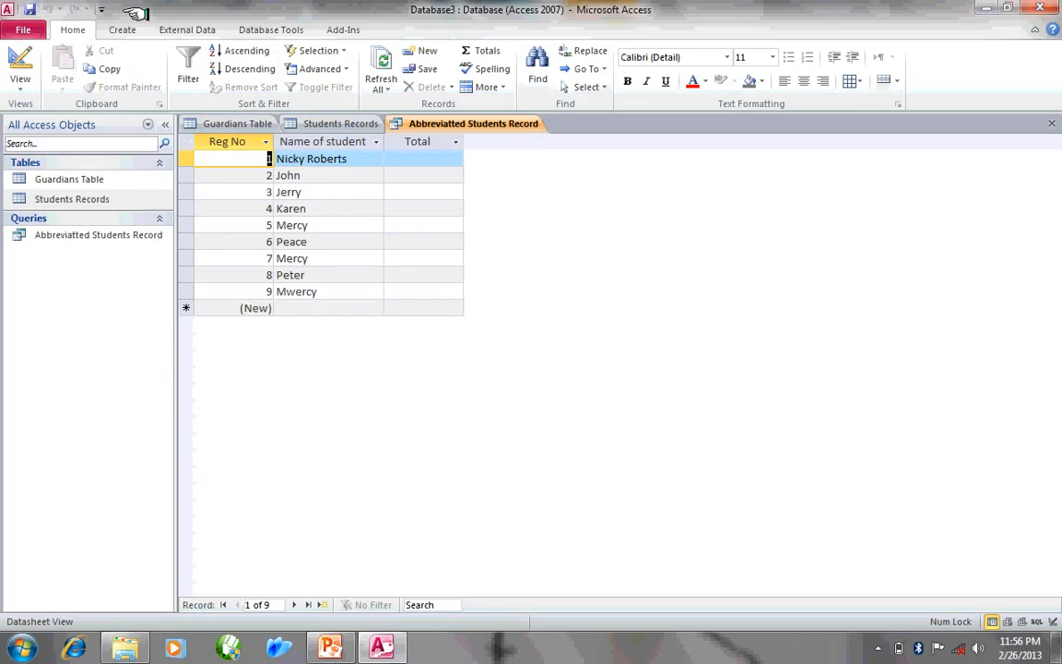
# - Close the current database and reopen Database3.accdb
pyautogui.click(23, 29)
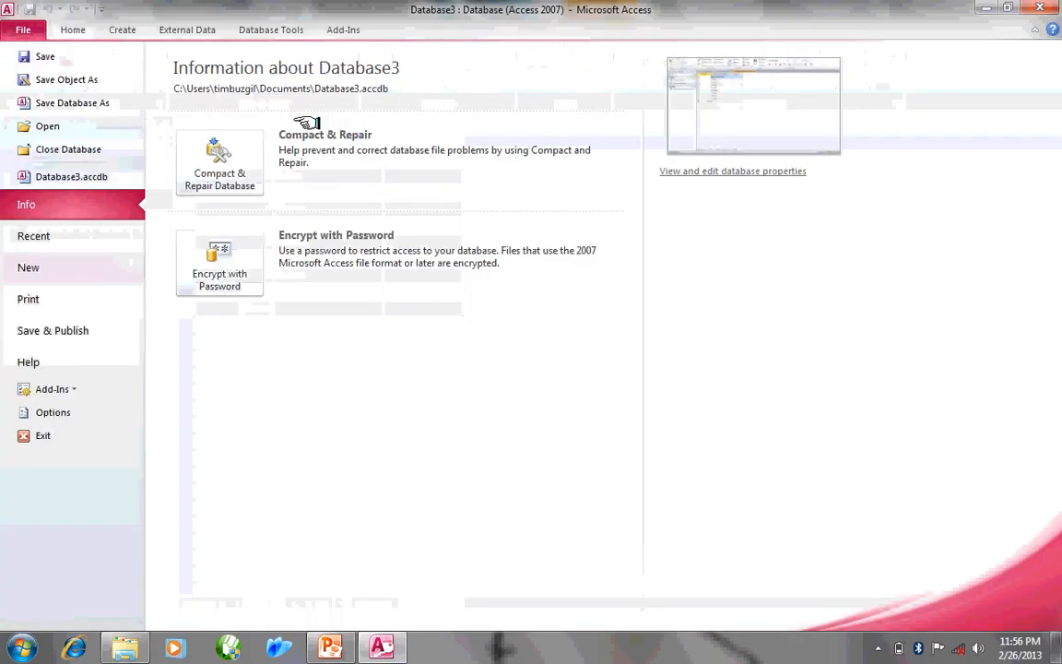
pyautogui.click(74, 151)
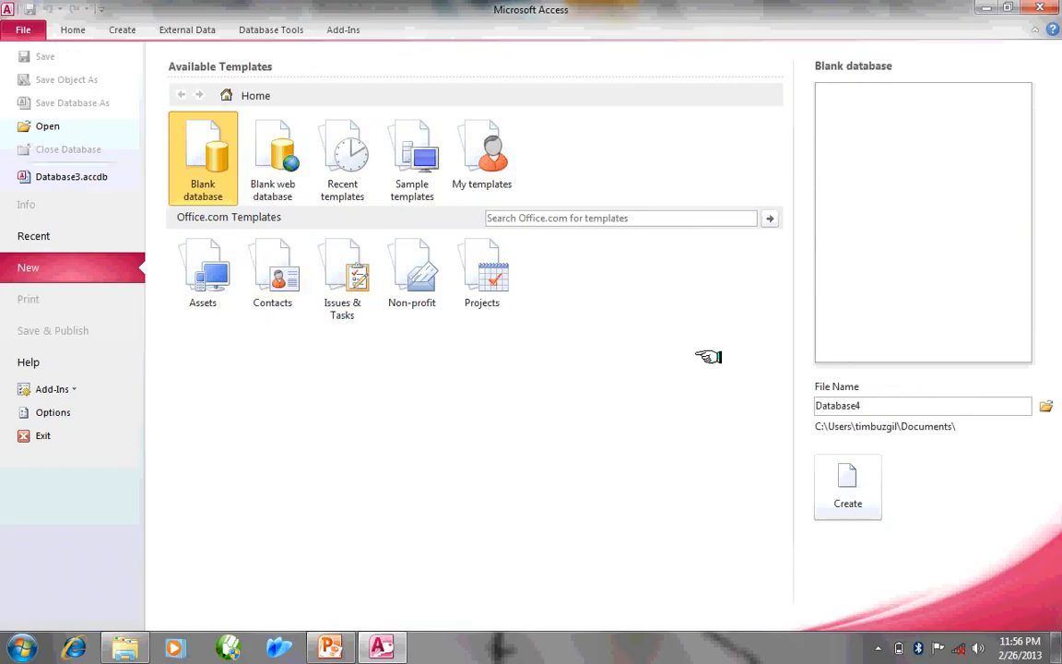
pyautogui.click(96, 176)
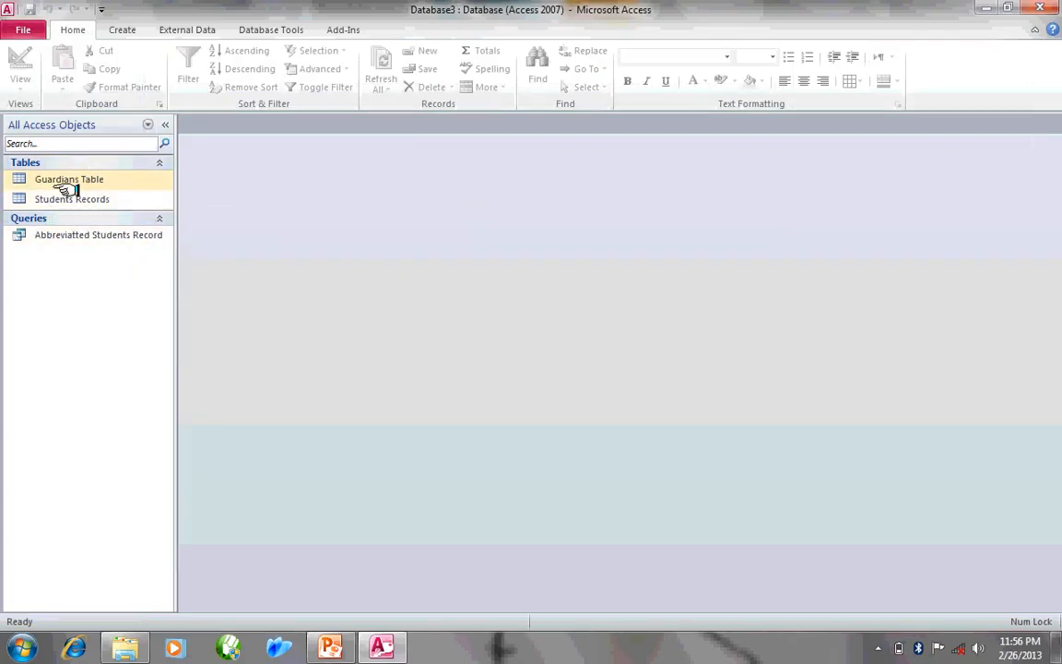
# - Open the saved Abbreviatted Students Record query and the Students Records table to compare their columns
pyautogui.doubleClick(64, 234)
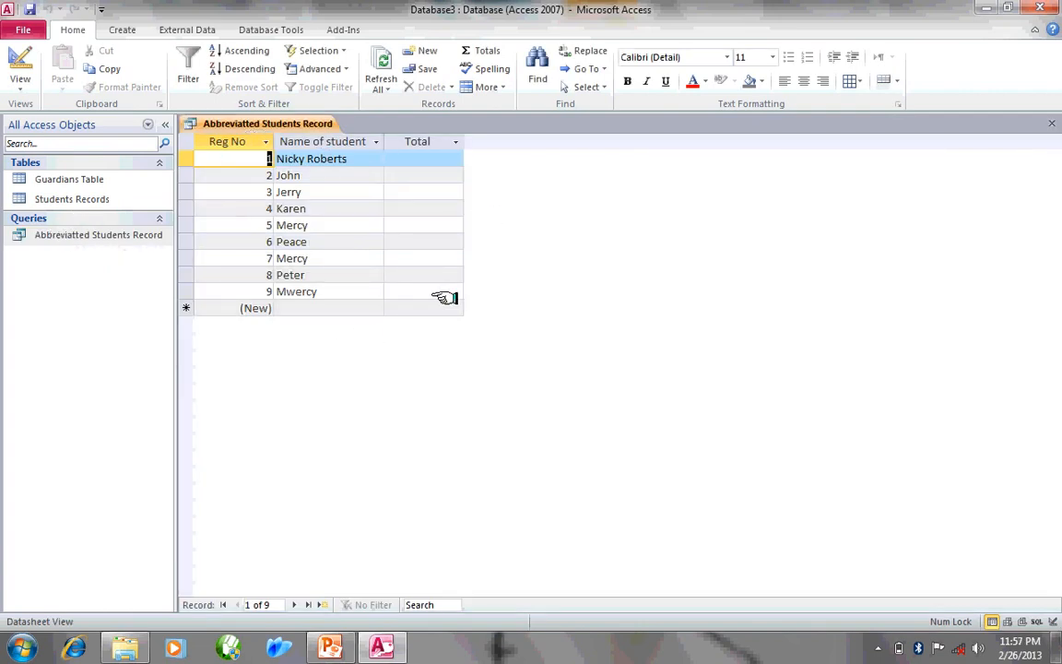
pyautogui.doubleClick(71, 199)
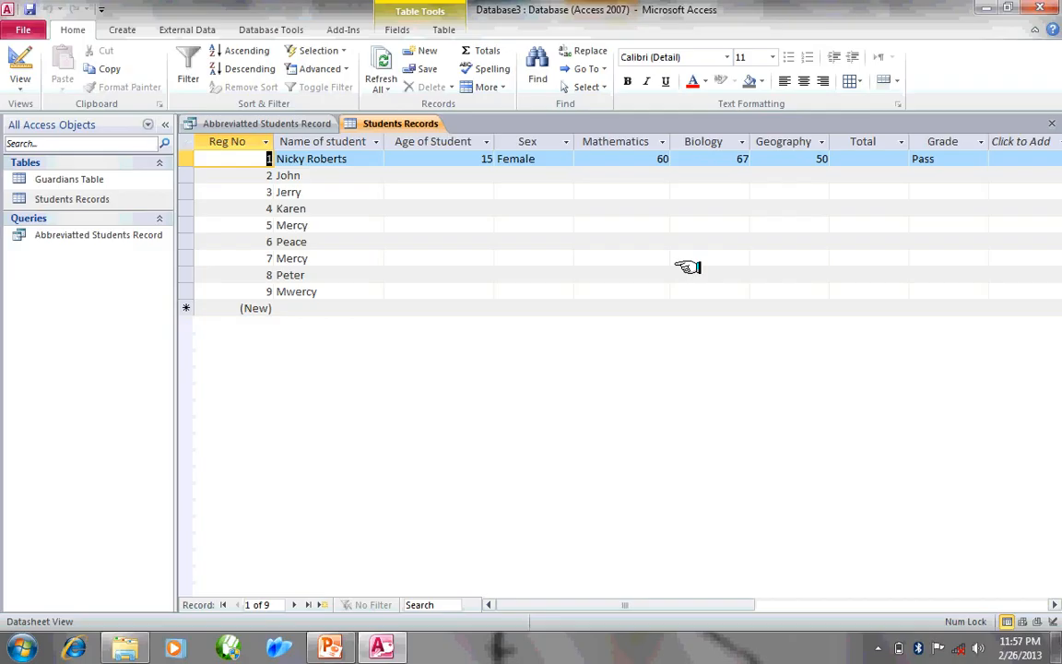
pyautogui.click(122, 29)
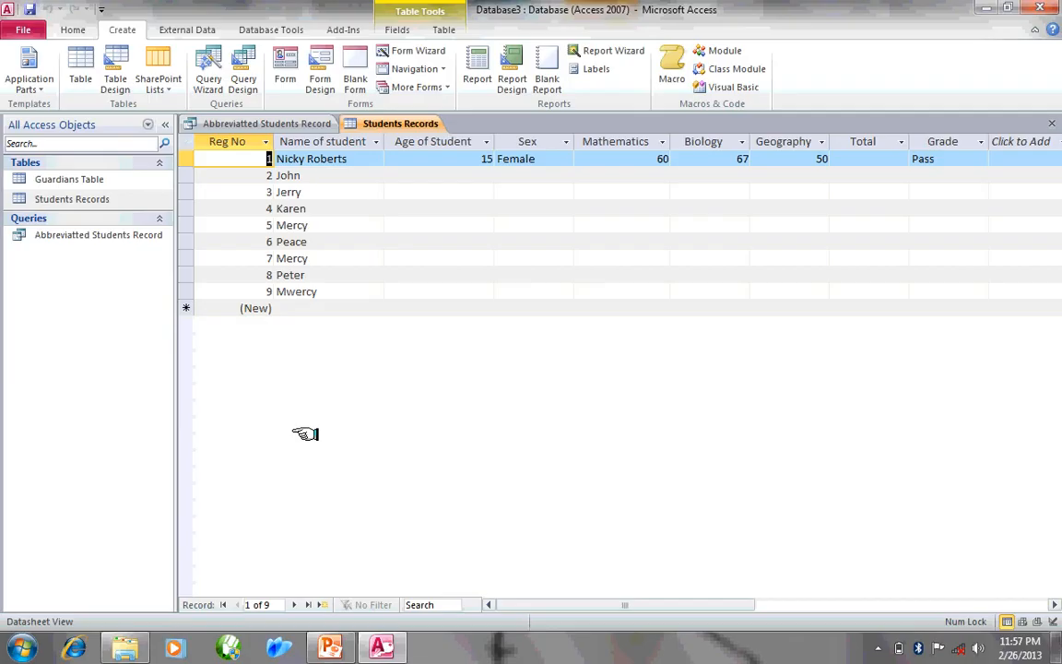
# - Switch to the access ppt presentation in PowerPoint and deselect the text box on the QUERIES slide
pyautogui.click(384, 649)
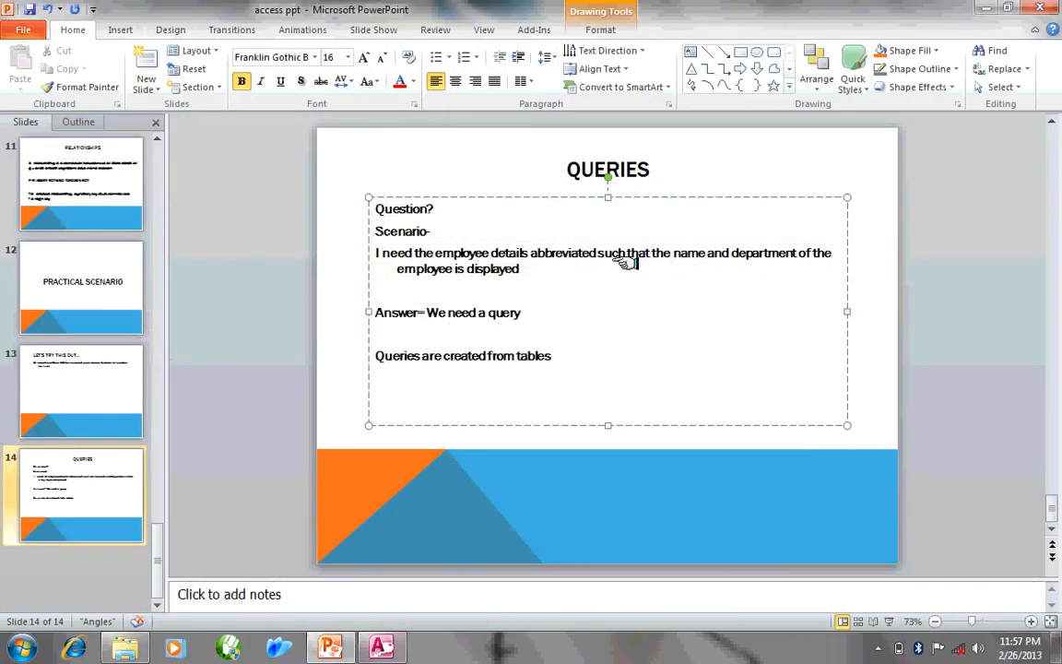
pyautogui.click(747, 169)
pyautogui.click(873, 202)
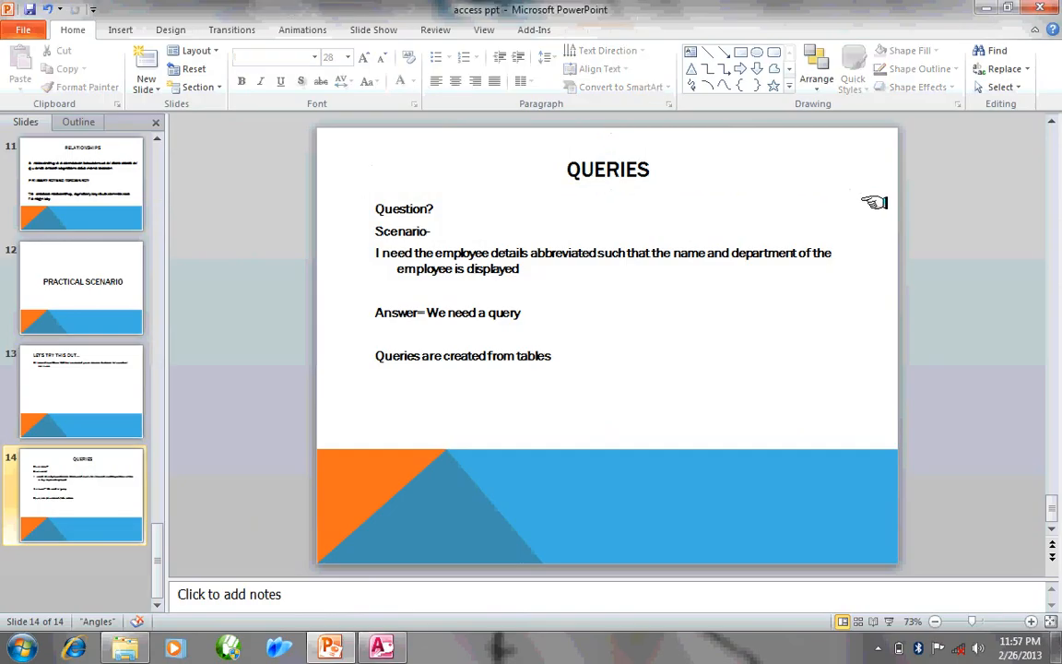